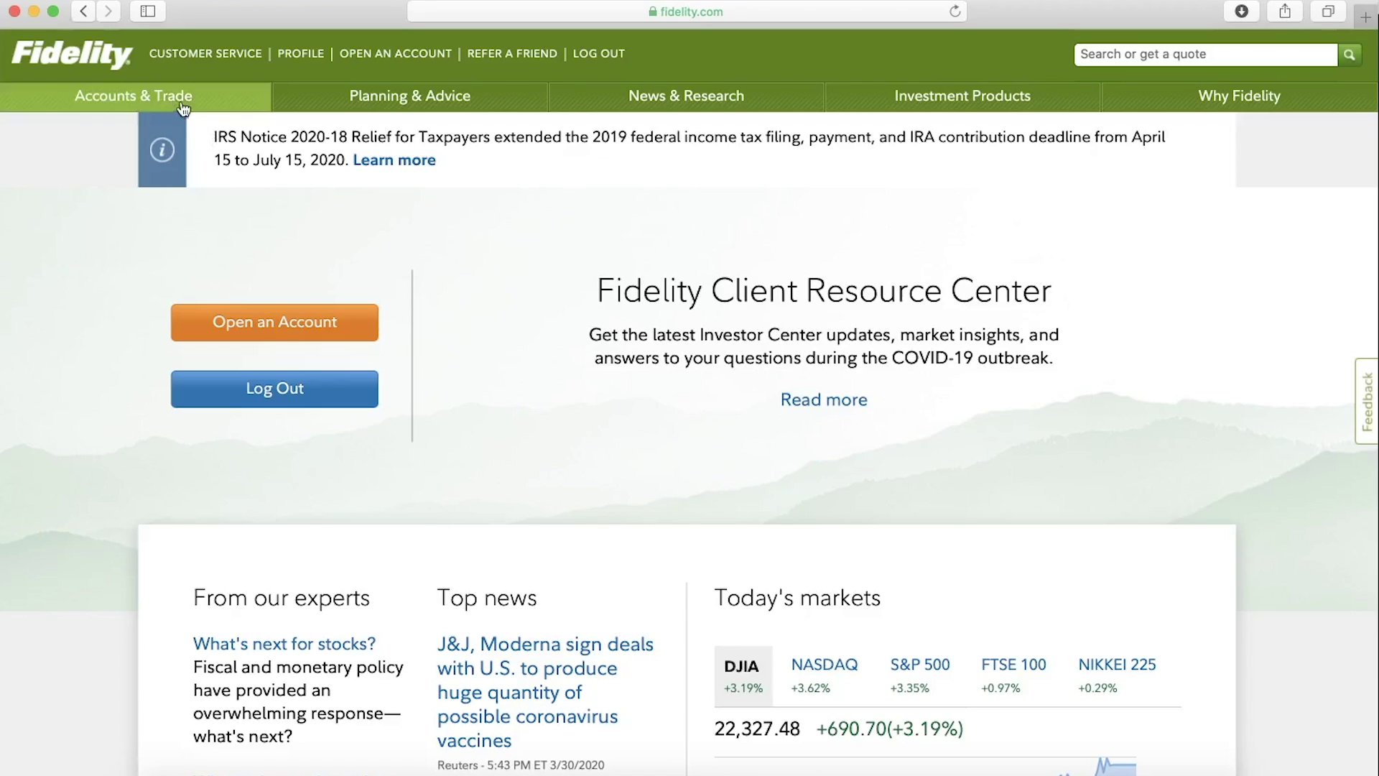
- Open the money transfer guide and show the options for moving money into Fidelity accounts
mouse_move(179, 102)
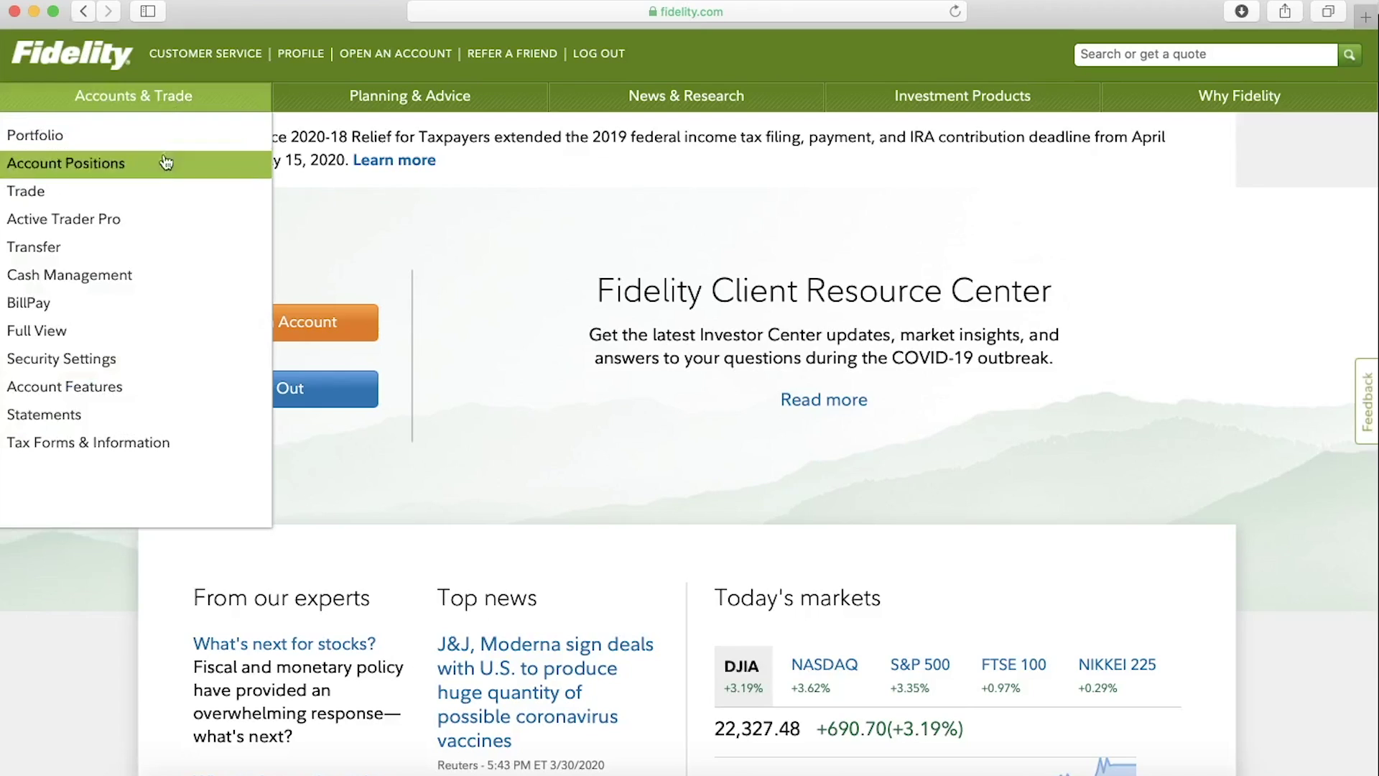
click(153, 251)
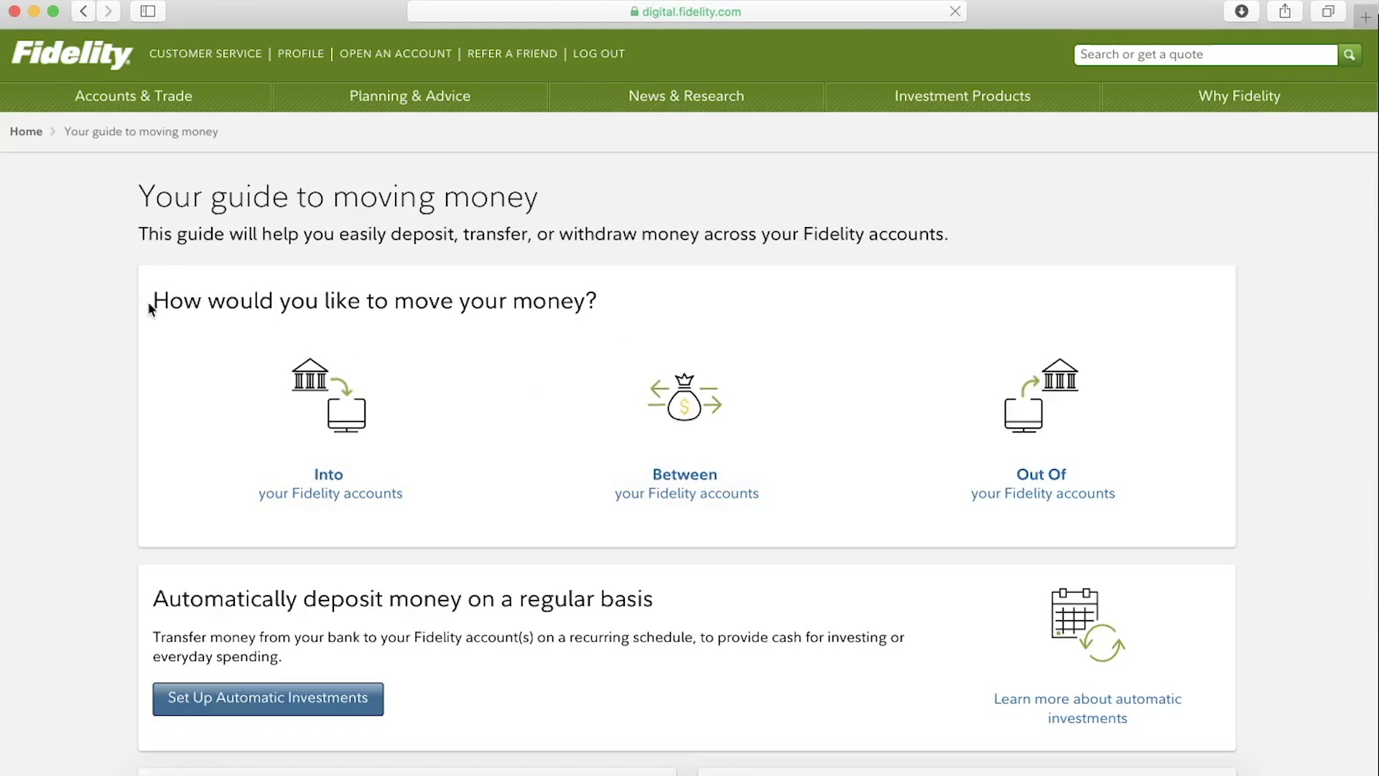
drag(151, 303, 619, 309)
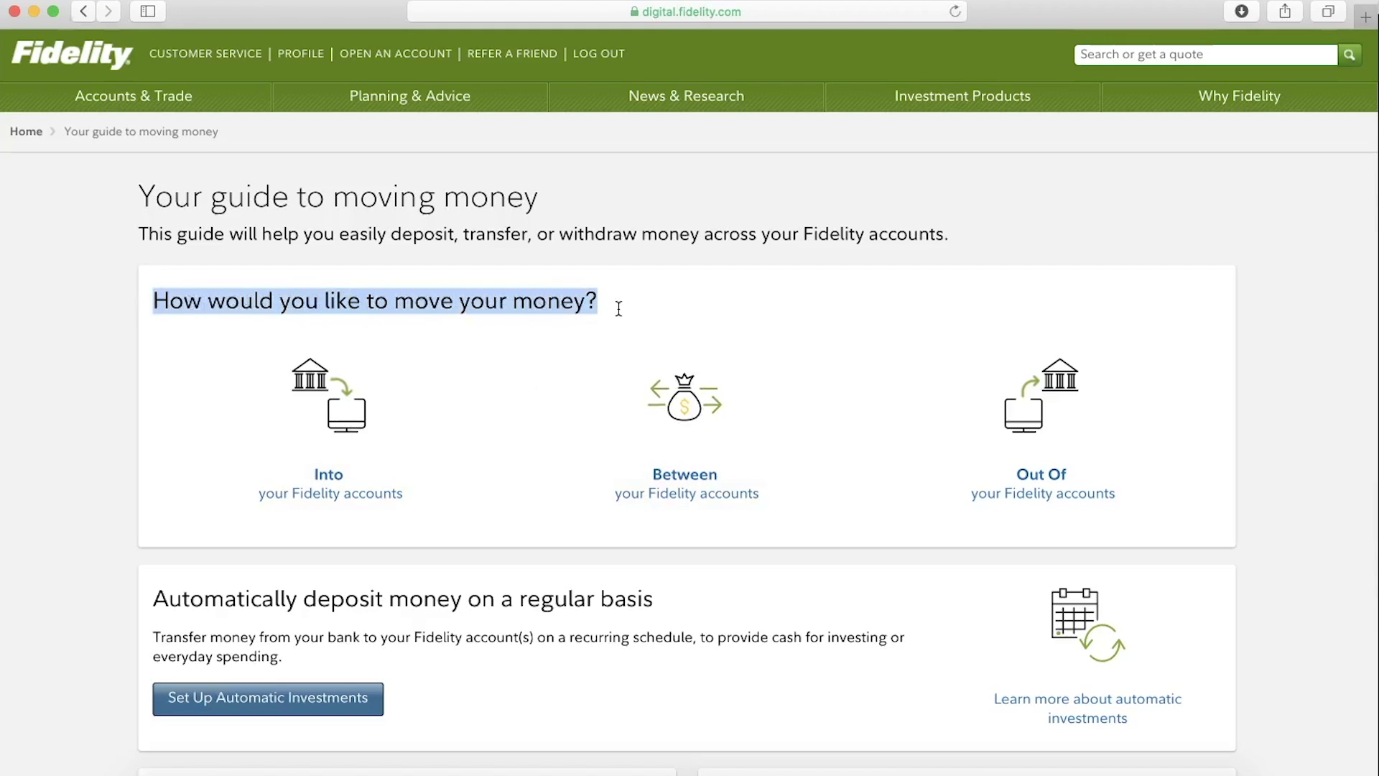
click(383, 515)
scroll(382, 510, down, 3)
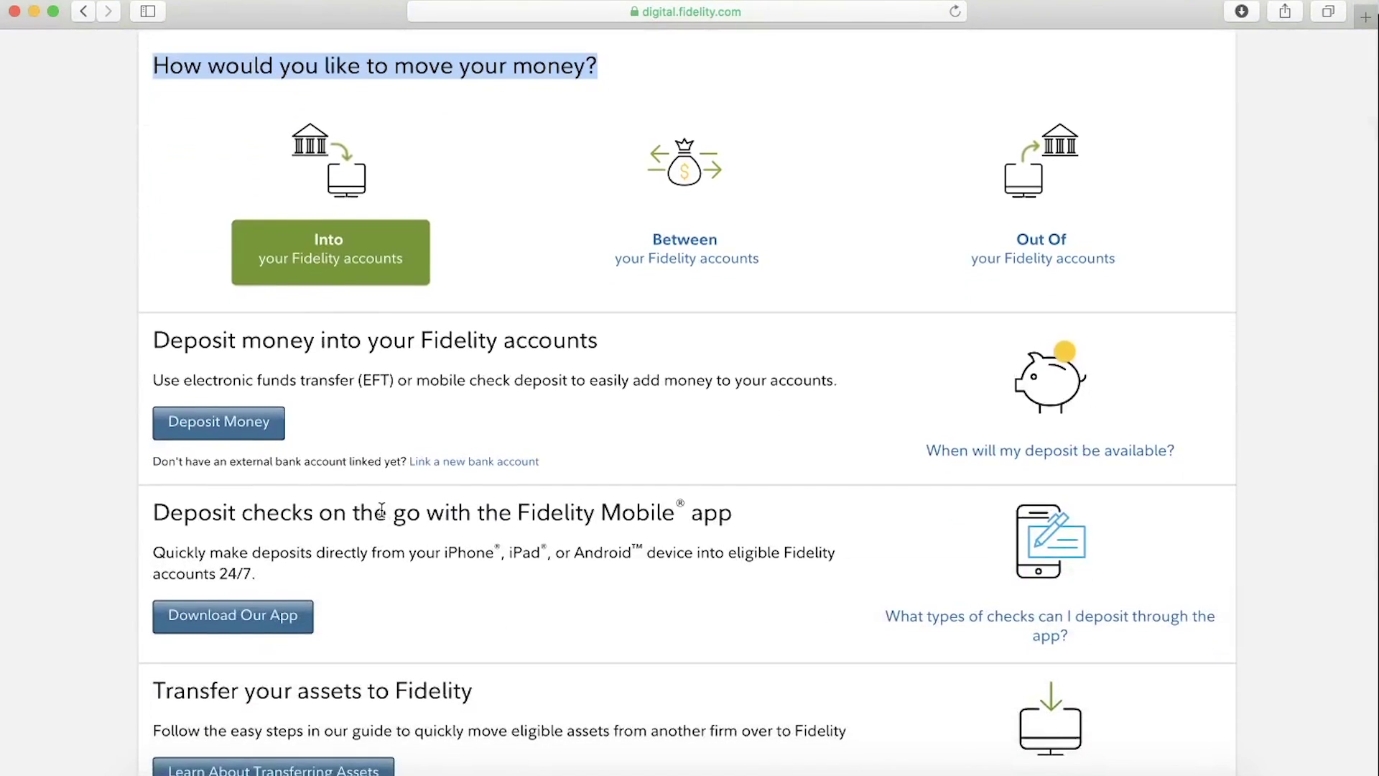
scroll(381, 511, down, 2)
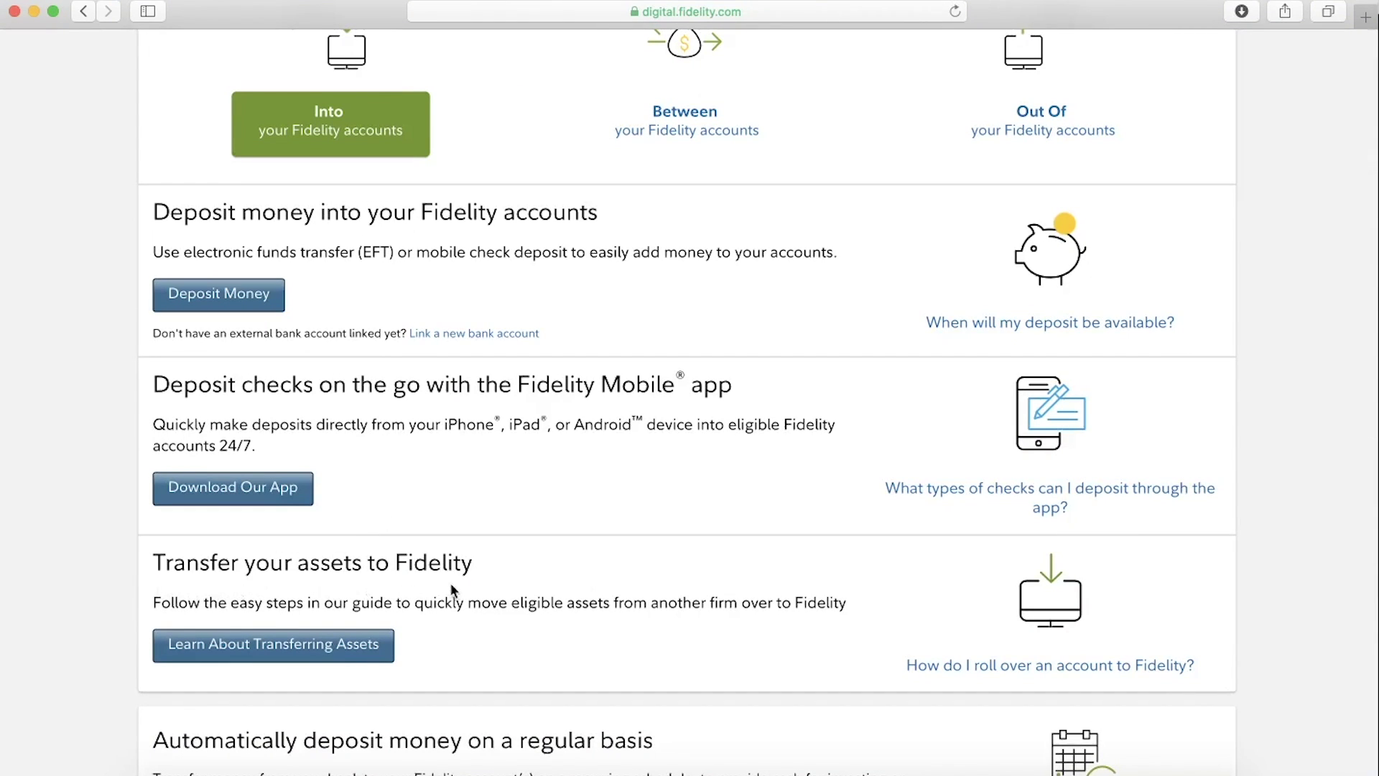
- Open the information on transferring assets to Fidelity and start a transfer
click(348, 646)
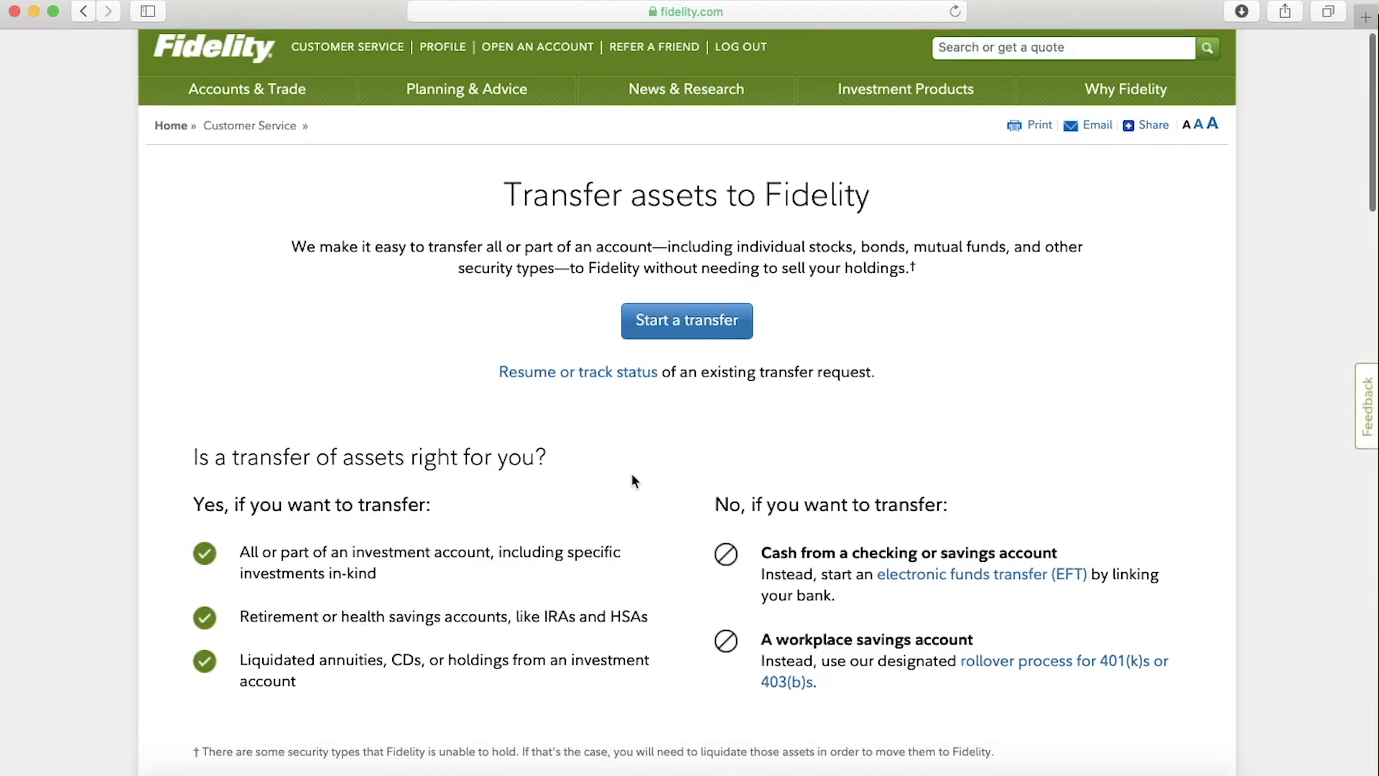
scroll(631, 474, down, 1)
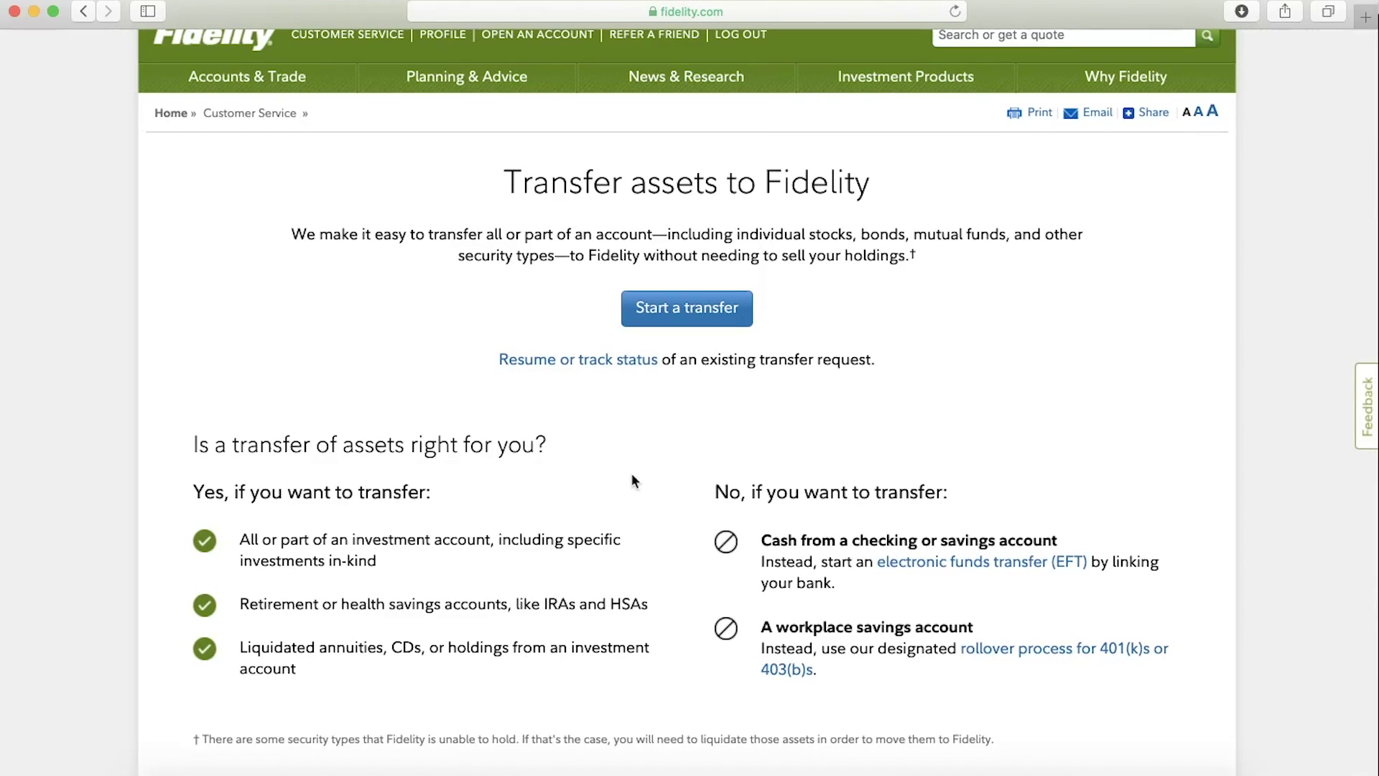
click(713, 311)
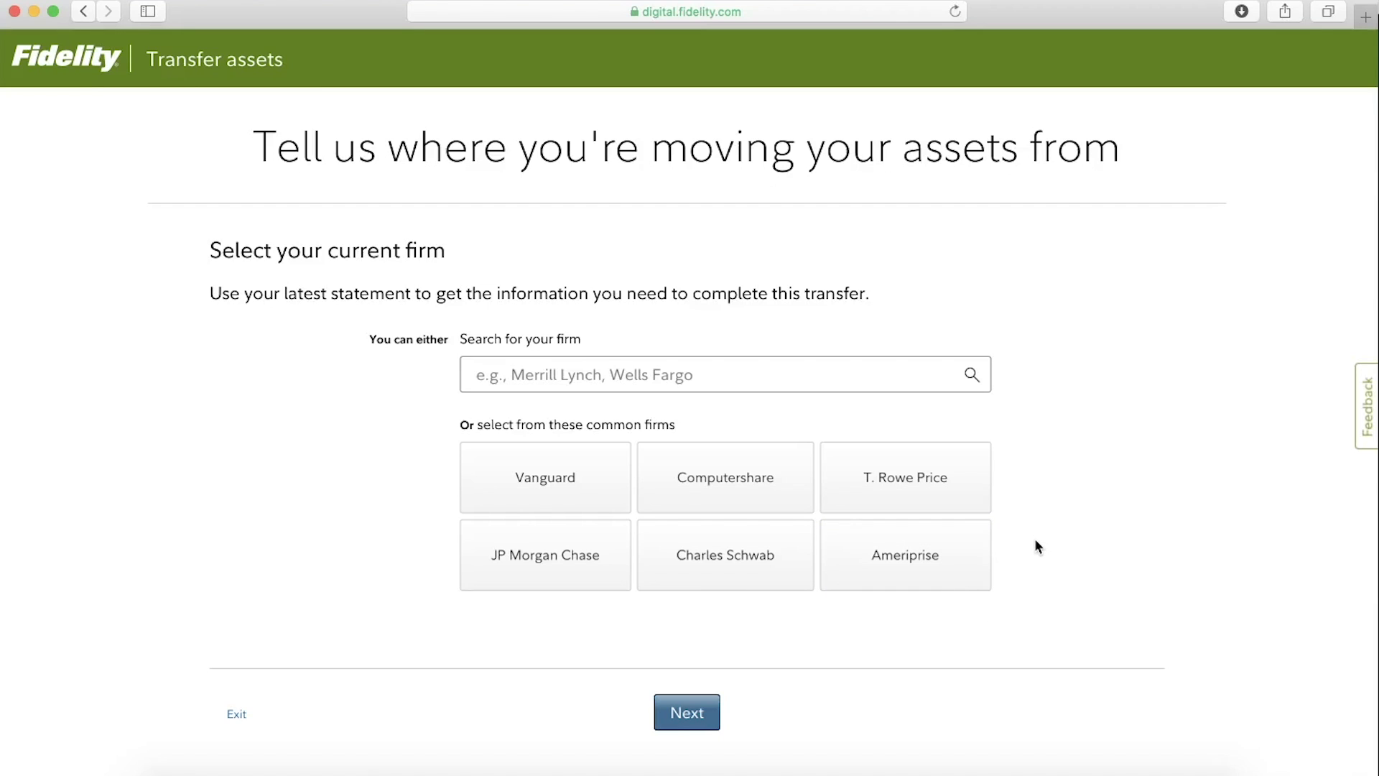
- Search for "Robin", select Robinhood Securities Llc as the current firm, and continue
click(811, 382)
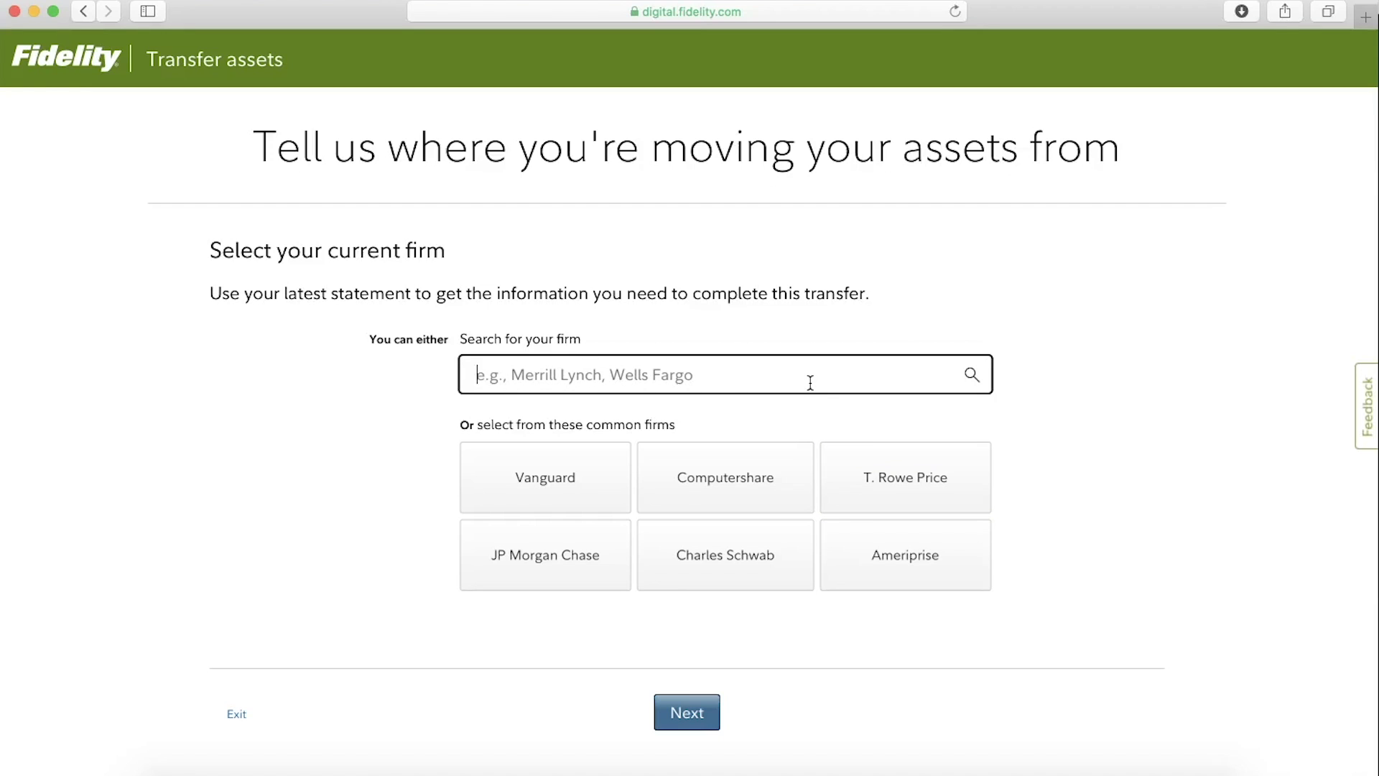
text(Robin)
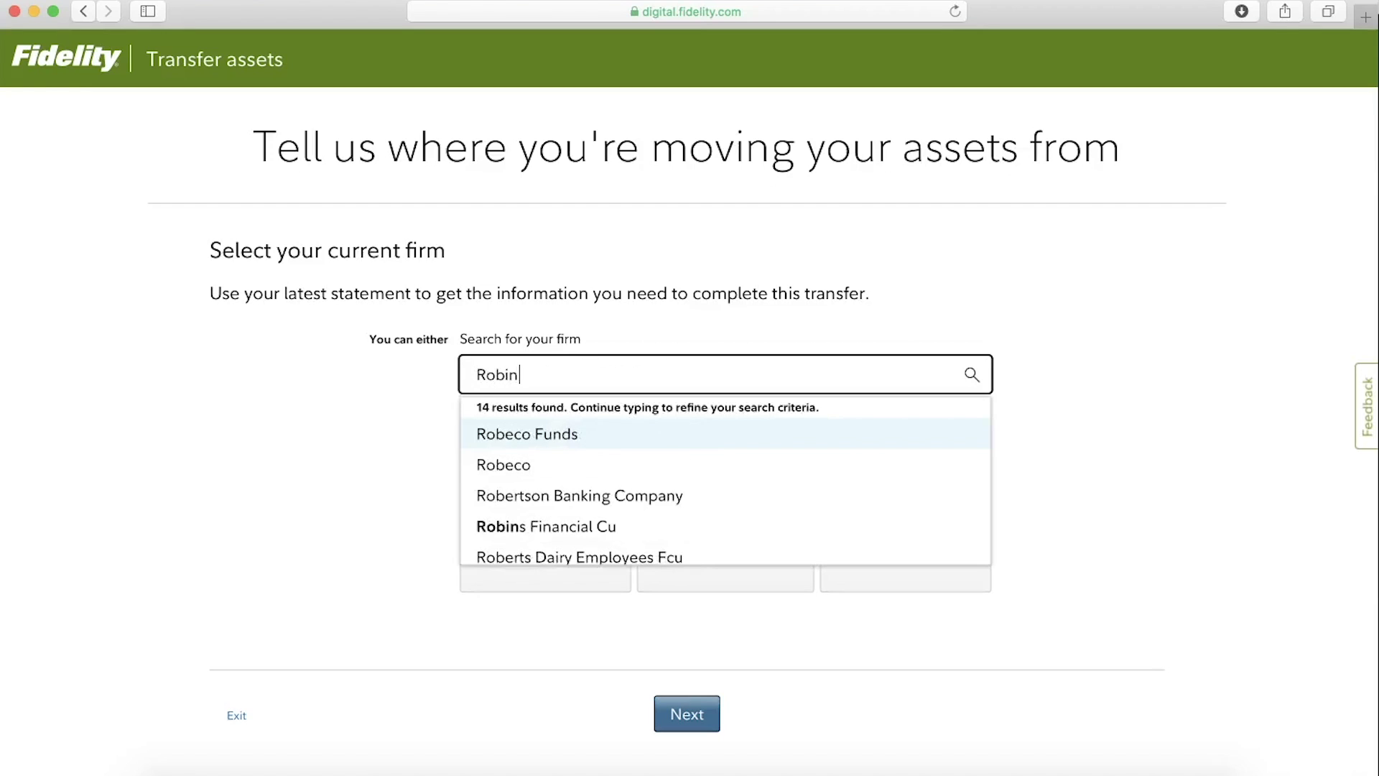
click(690, 468)
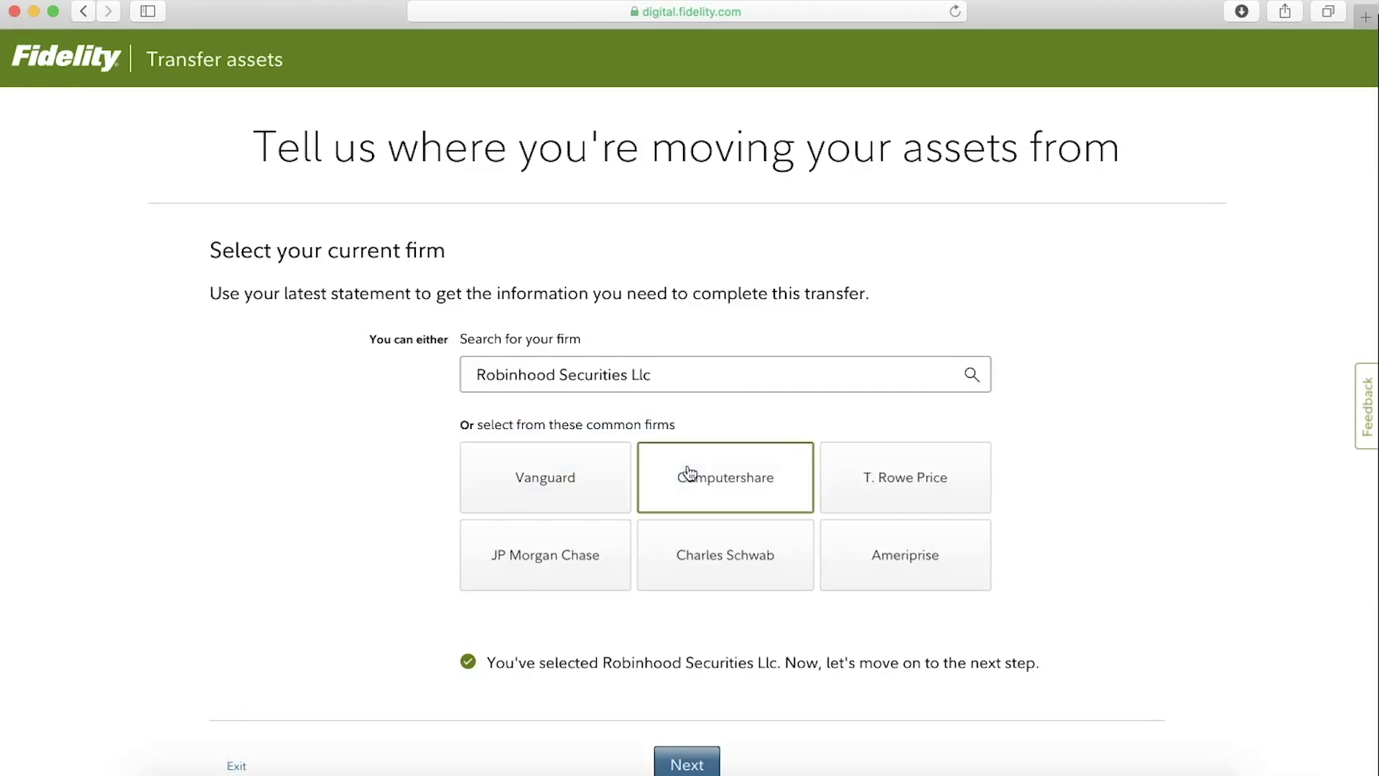
scroll(338, 532, down, 2)
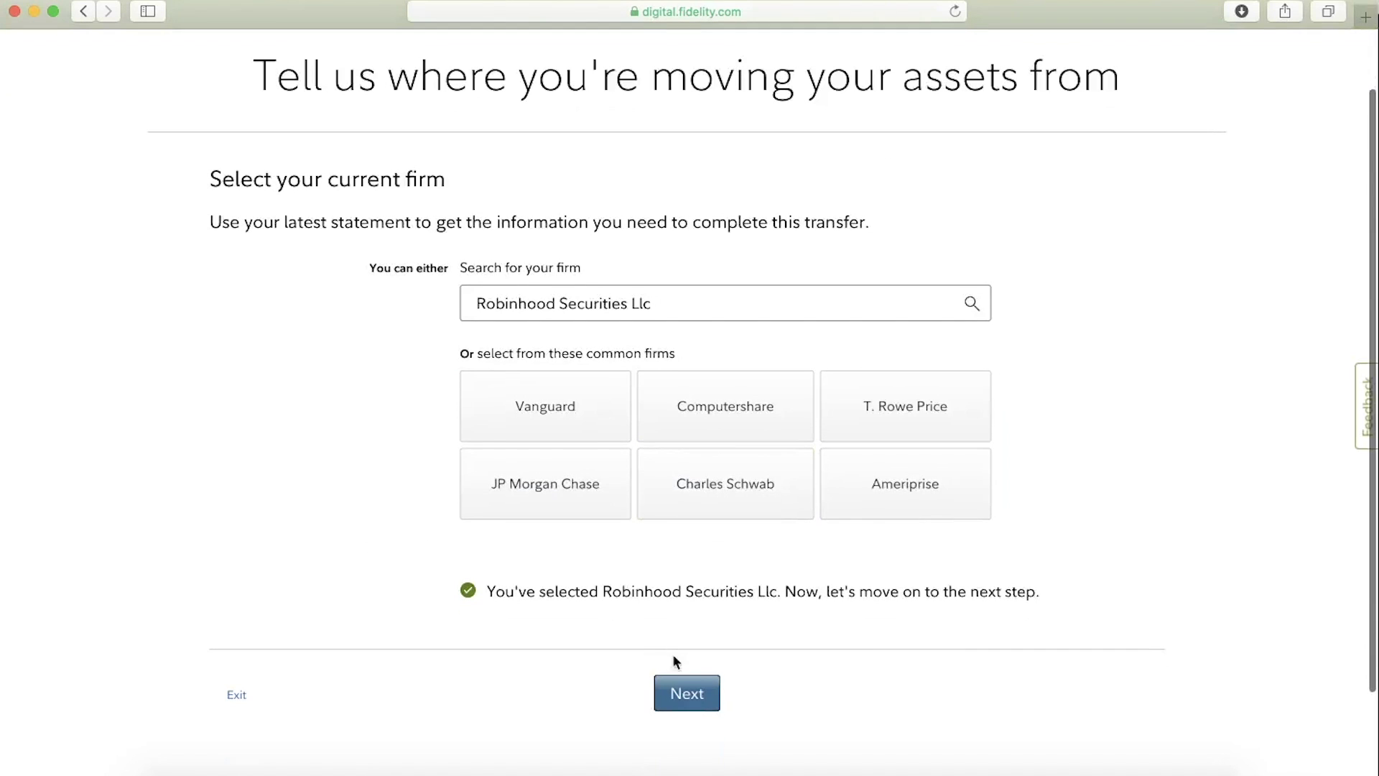
click(682, 691)
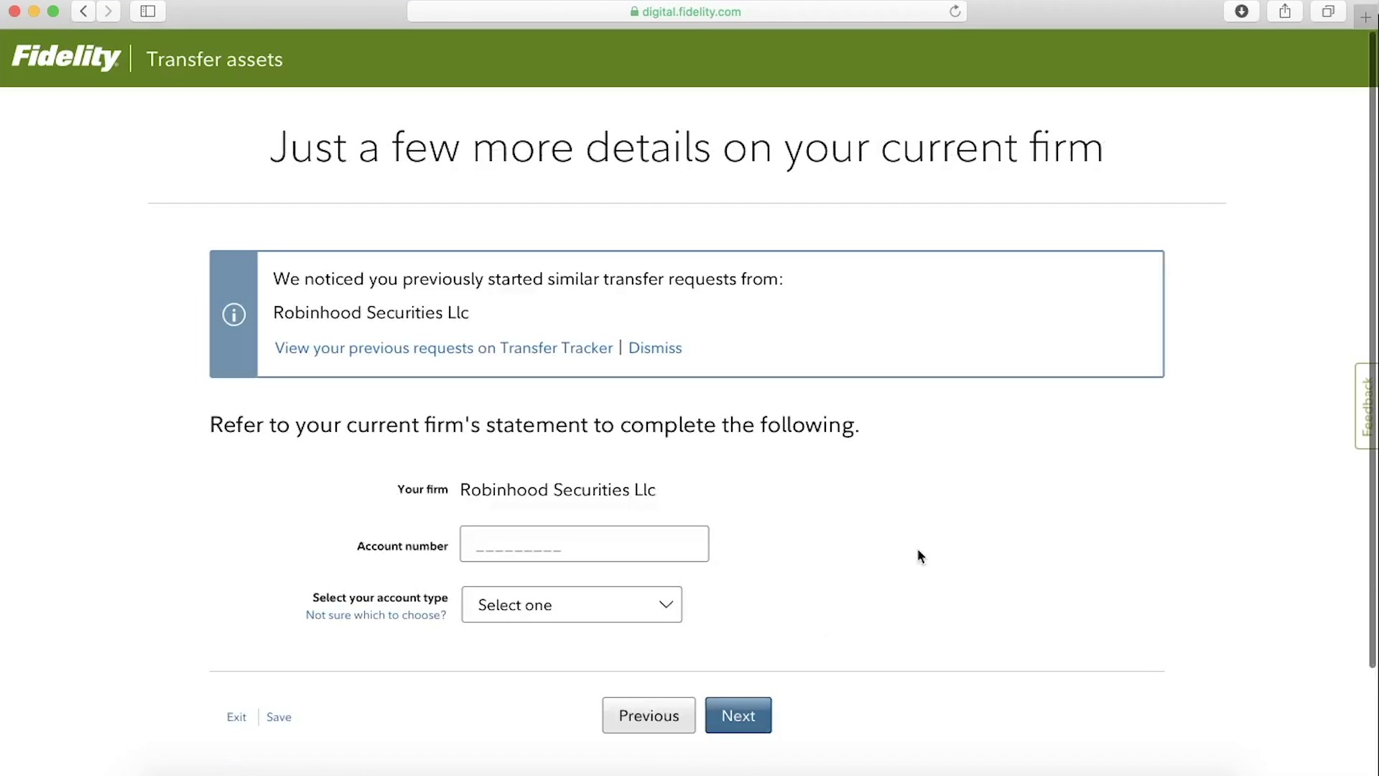
- Enter the Robinhood account number and set the account type to Individual
scroll(833, 540, down, 2)
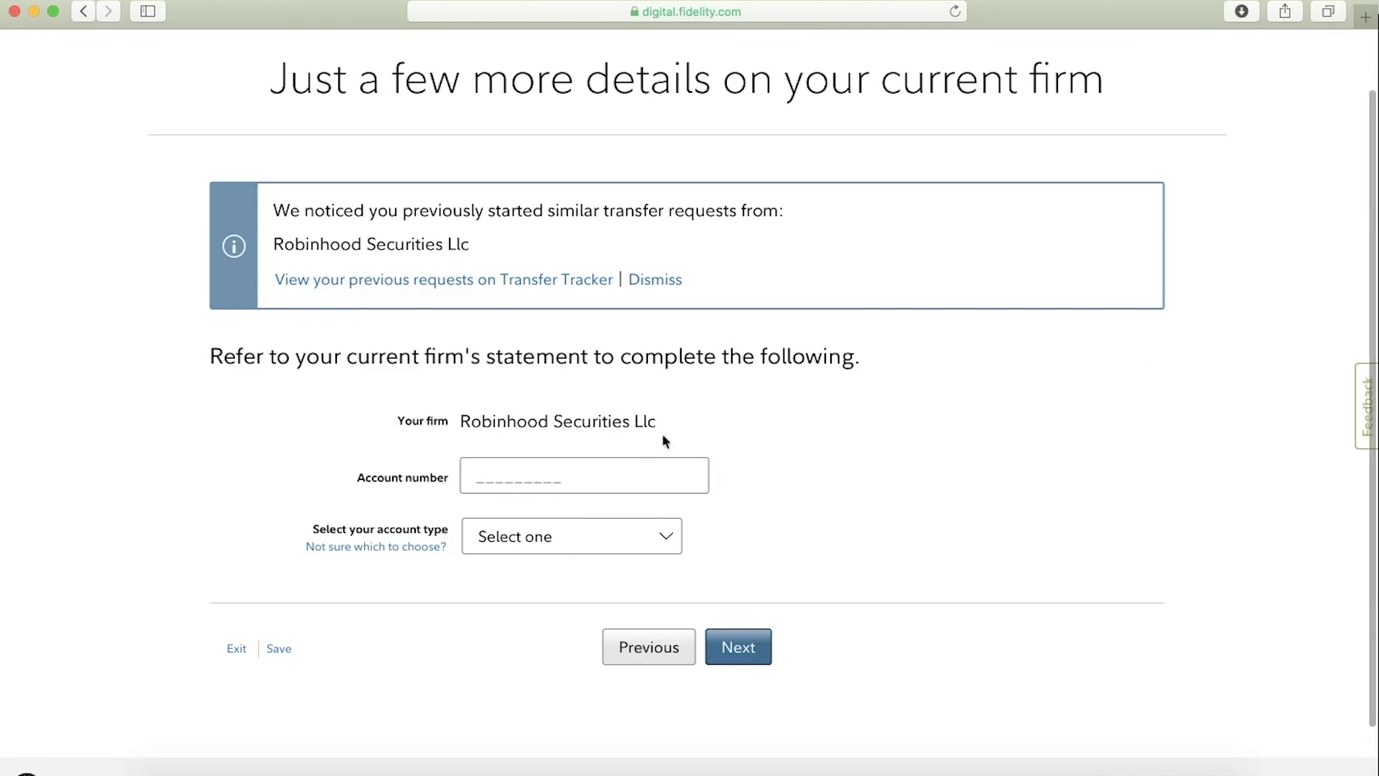
click(601, 472)
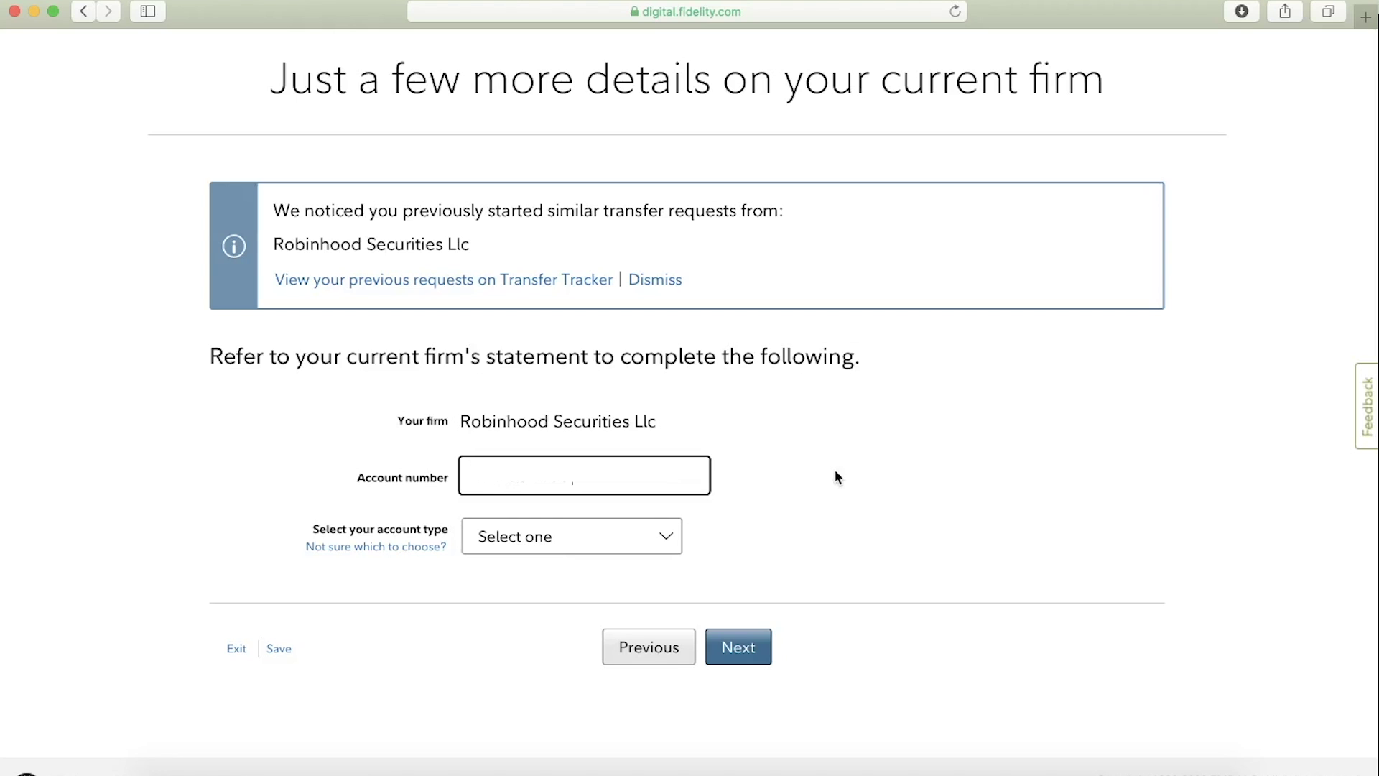
click(633, 533)
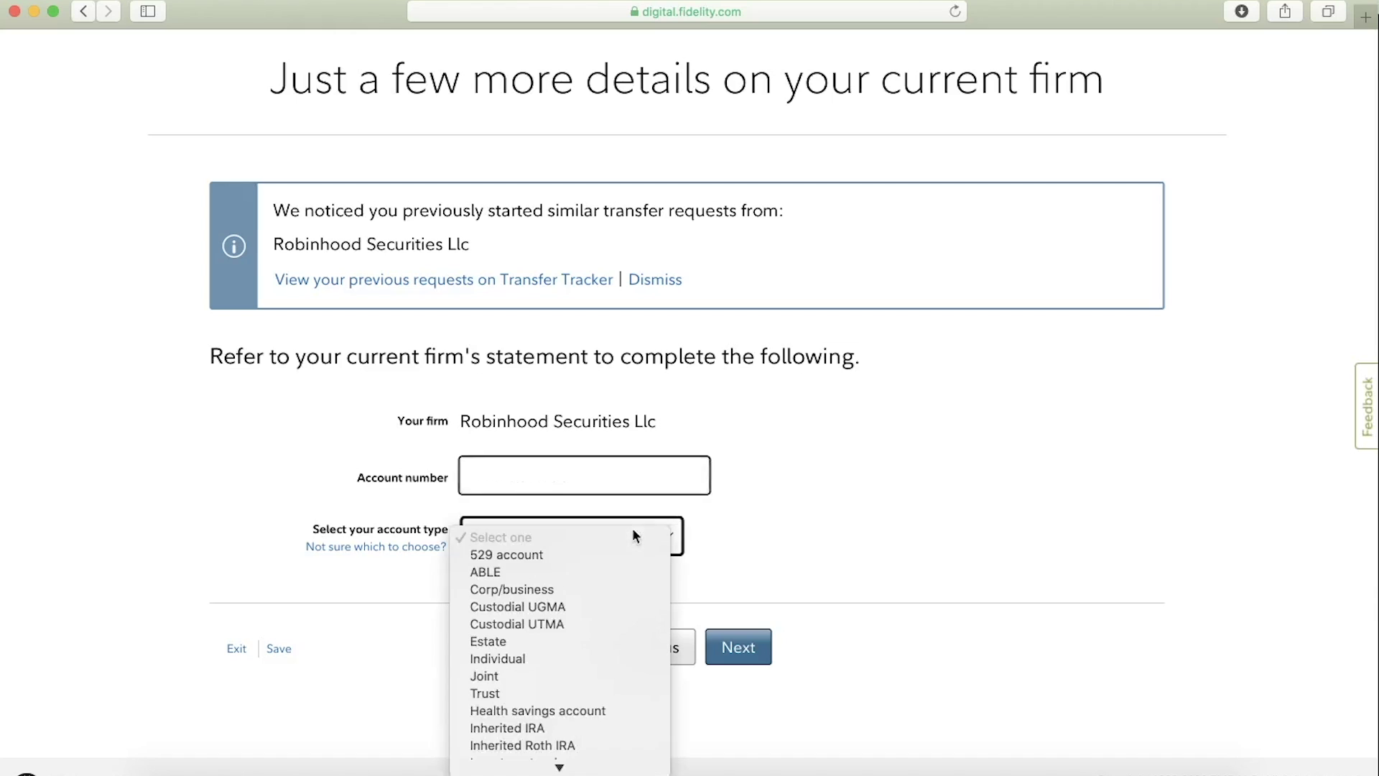
click(592, 659)
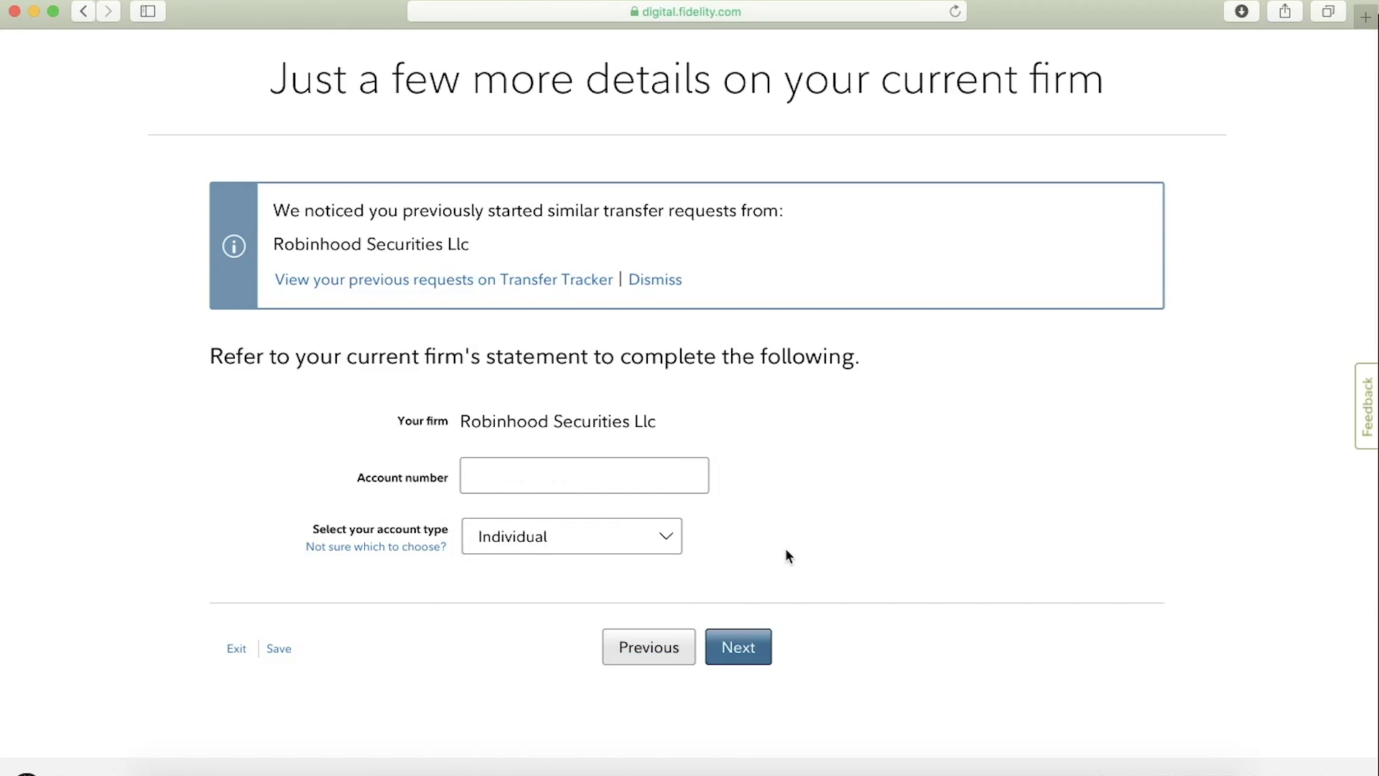
- Review the account type definitions, particularly the one for Individual accounts, and close them
click(337, 548)
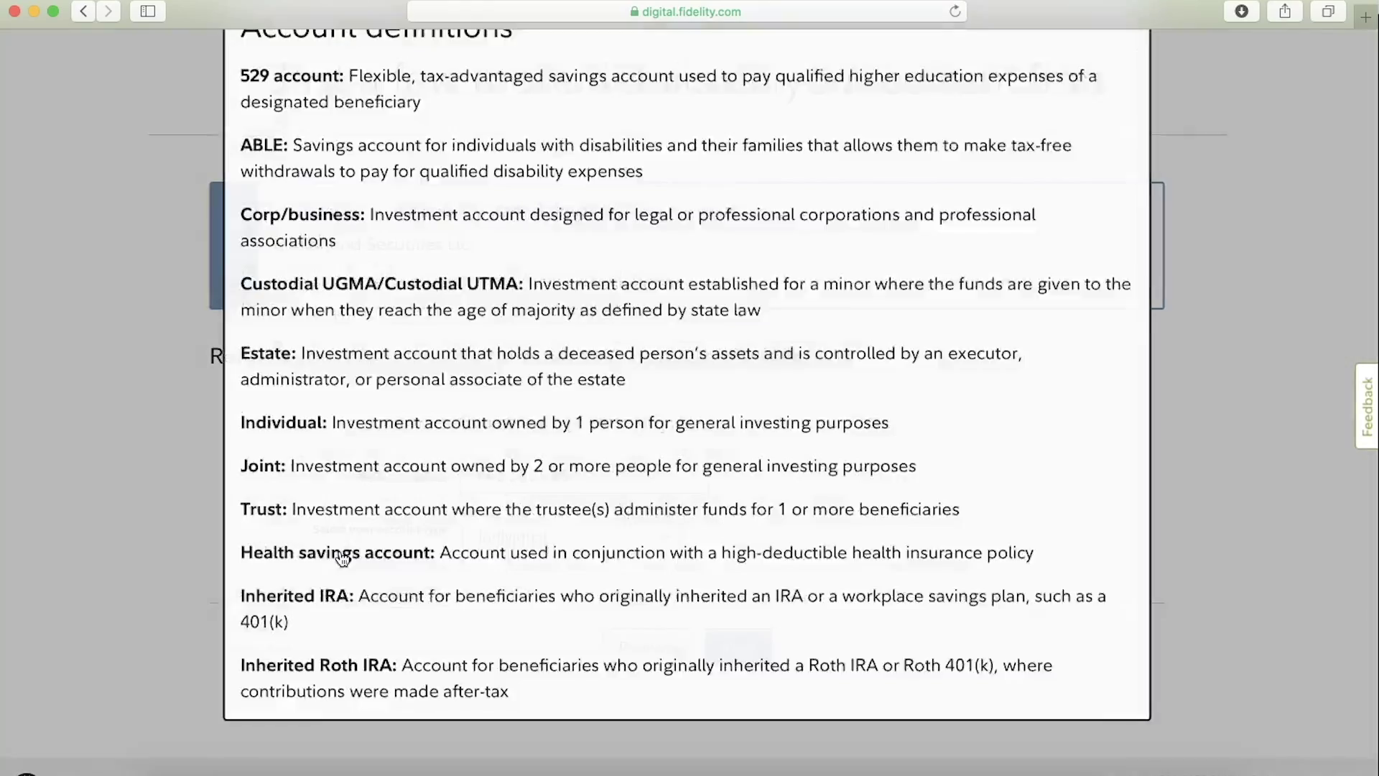
scroll(453, 493, down, 8)
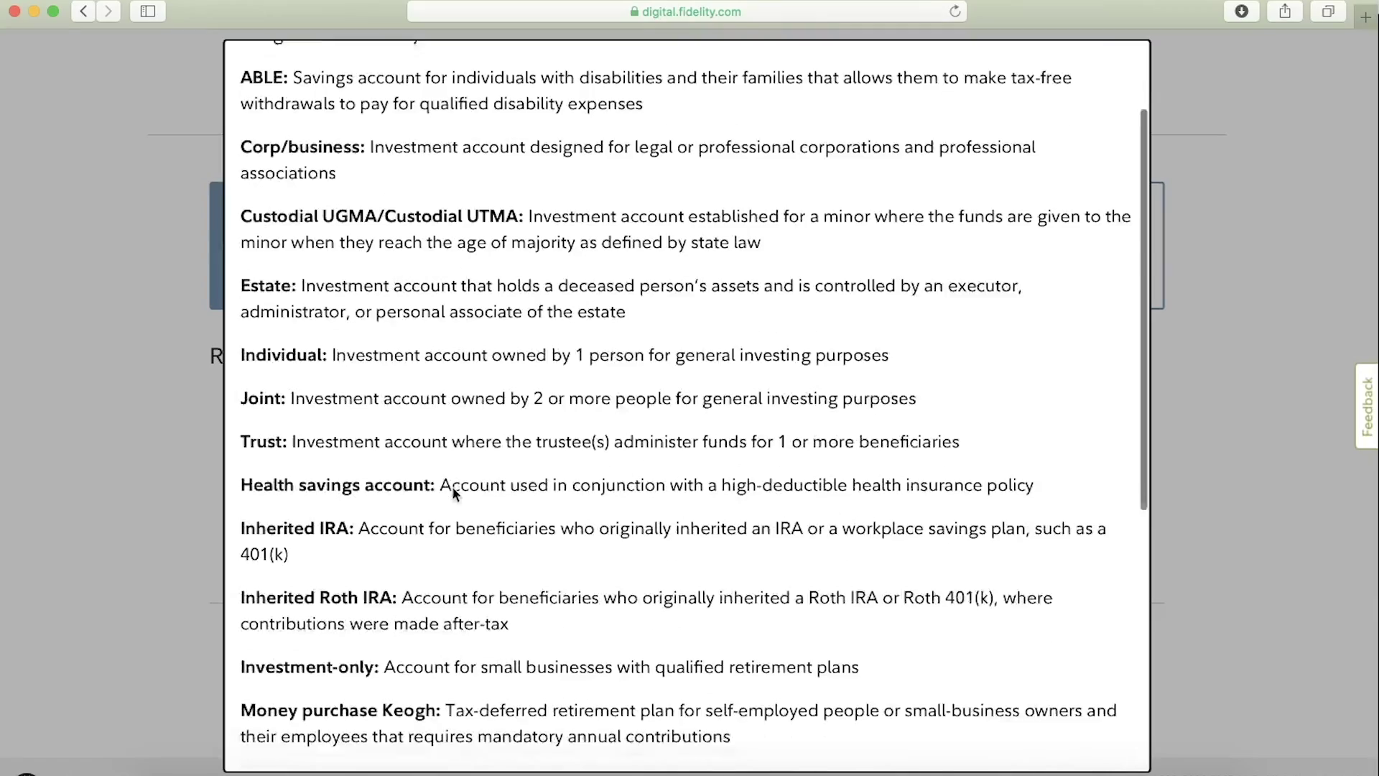
scroll(452, 487, up, 6)
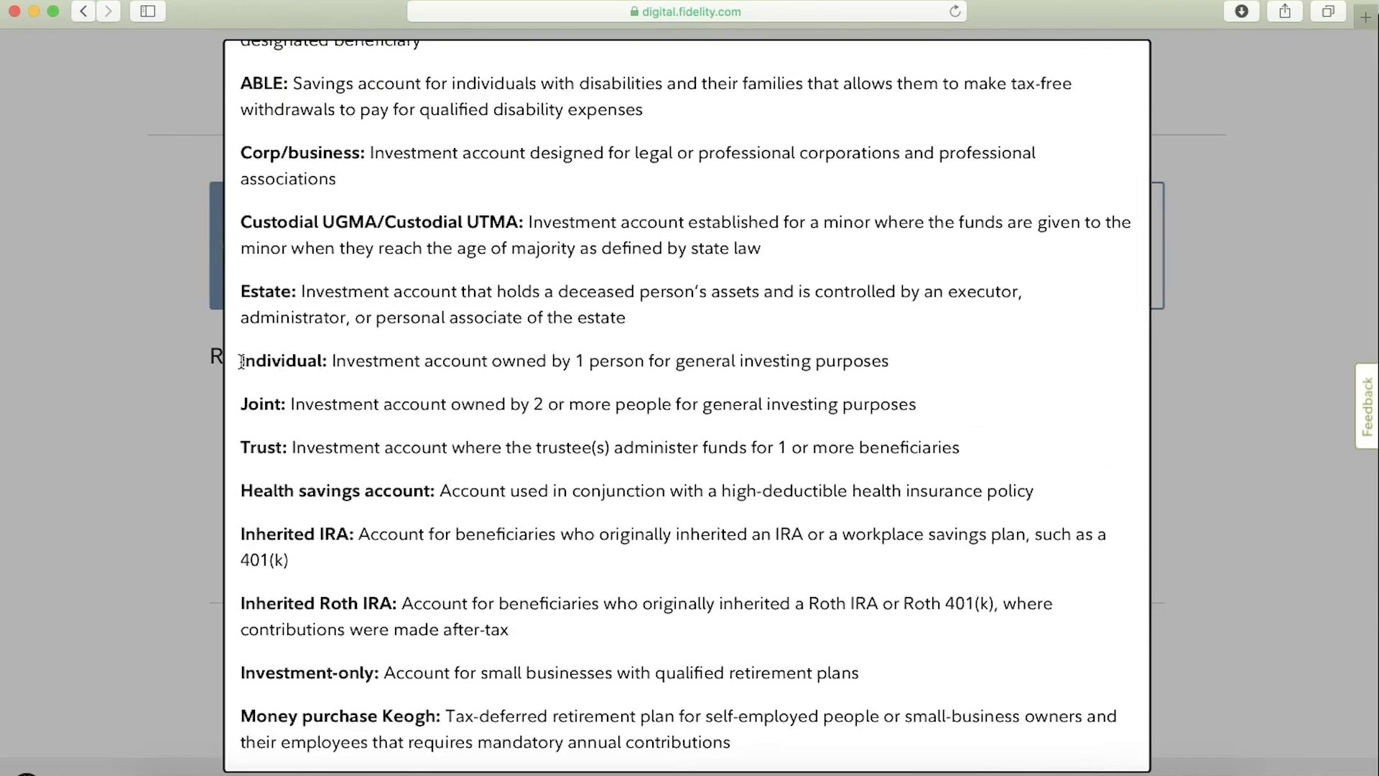
drag(241, 363, 942, 367)
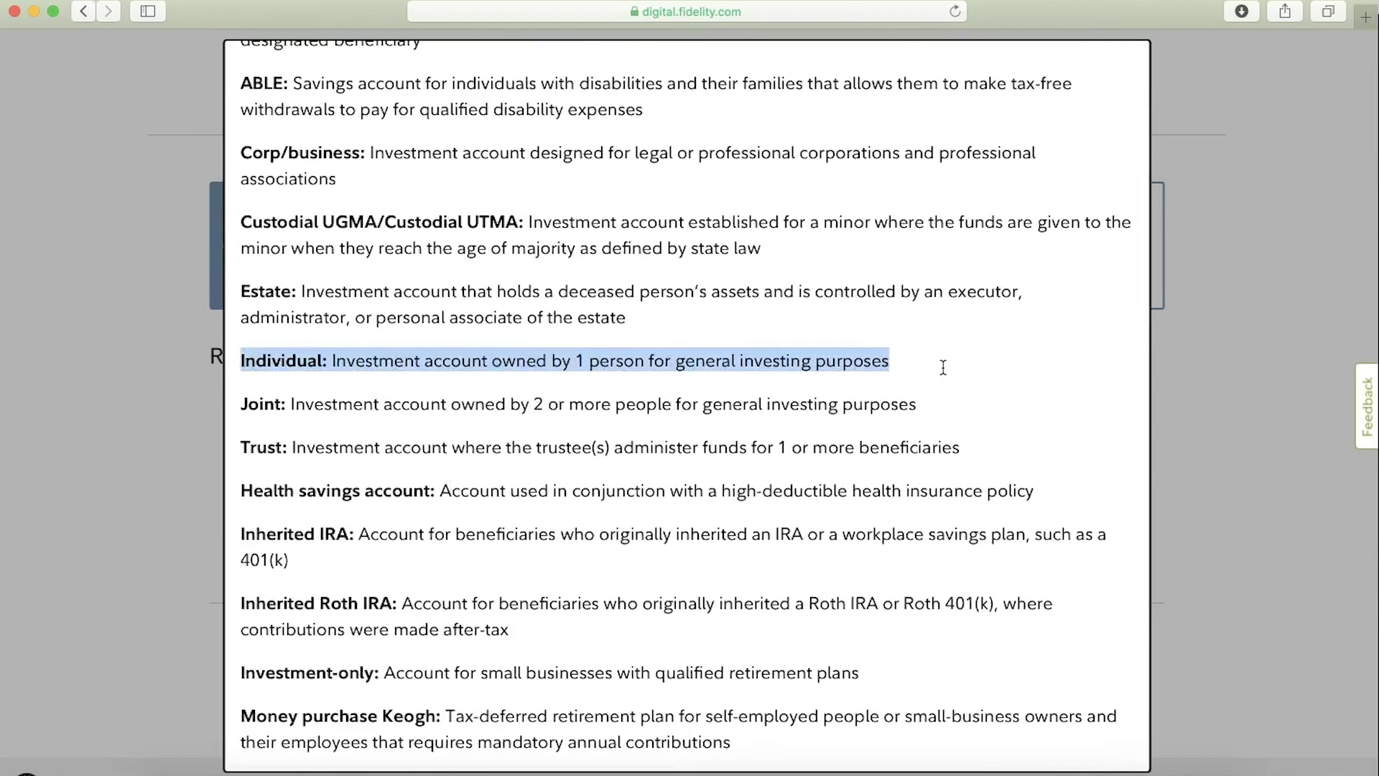
click(1220, 344)
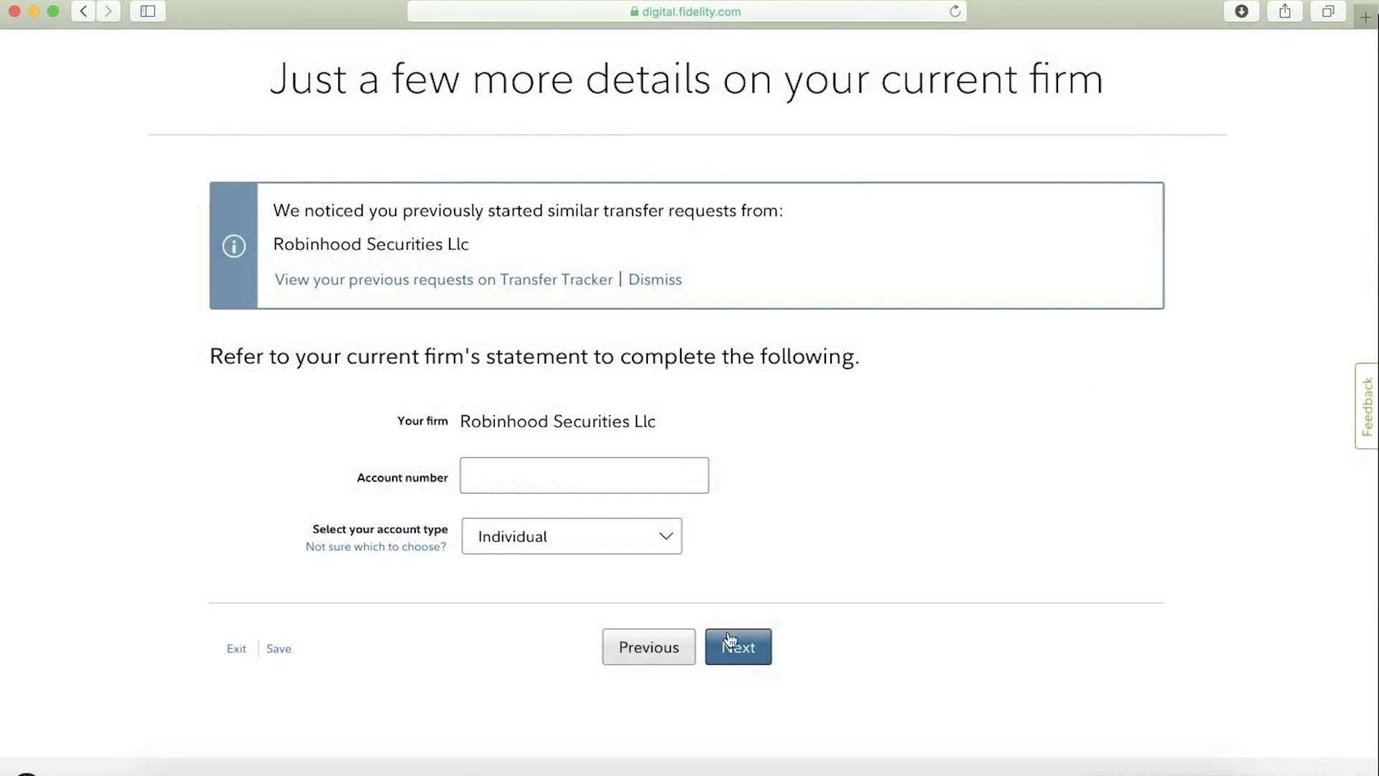
- Choose an existing account as the transfer destination and opt to transfer all account assets
click(747, 650)
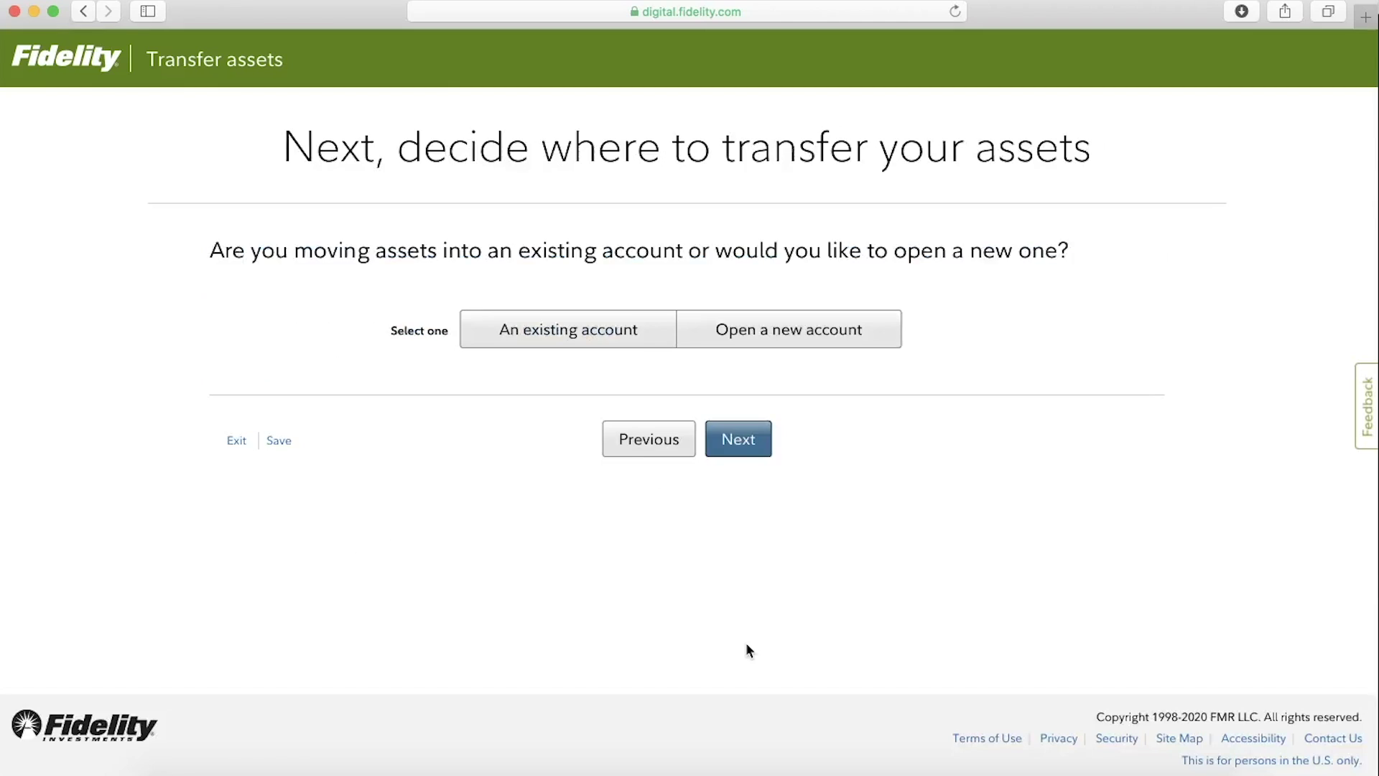
click(609, 335)
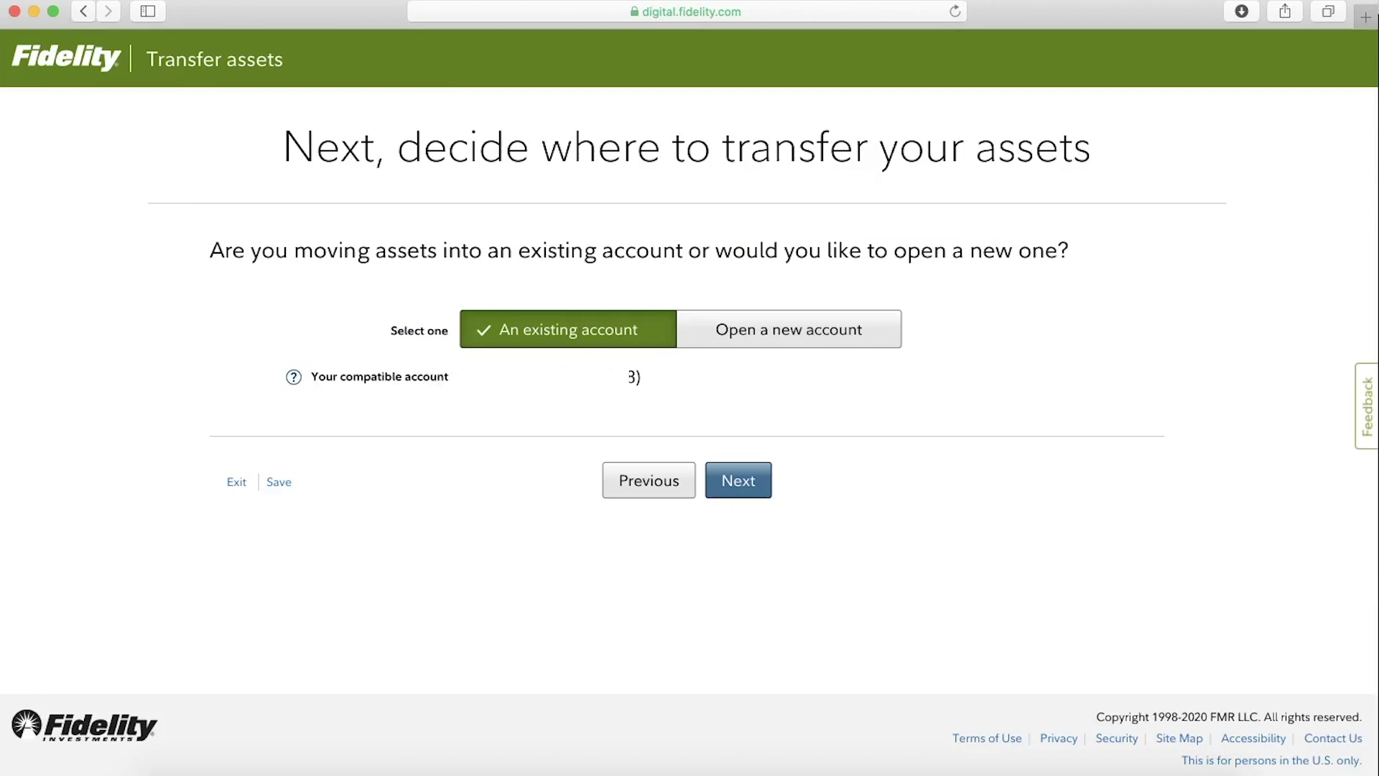
click(743, 496)
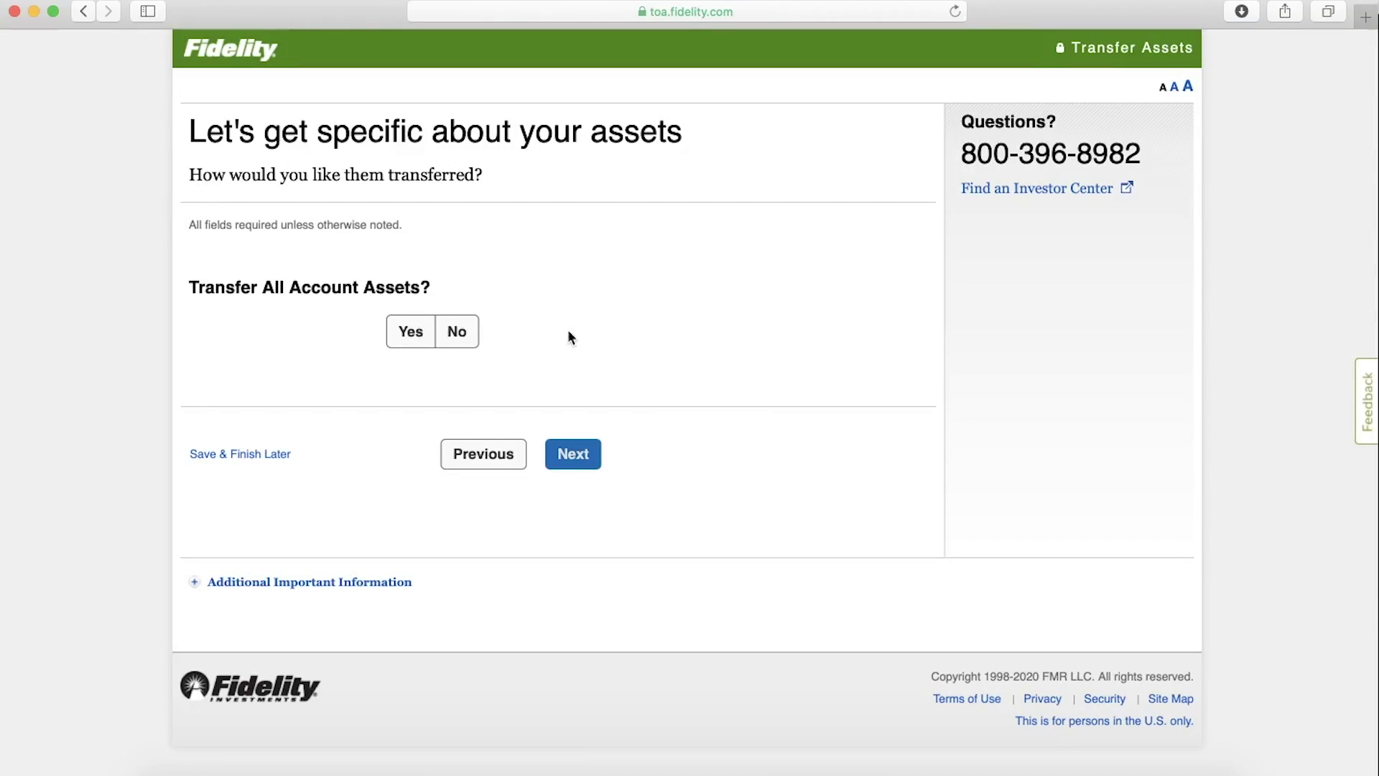
click(412, 337)
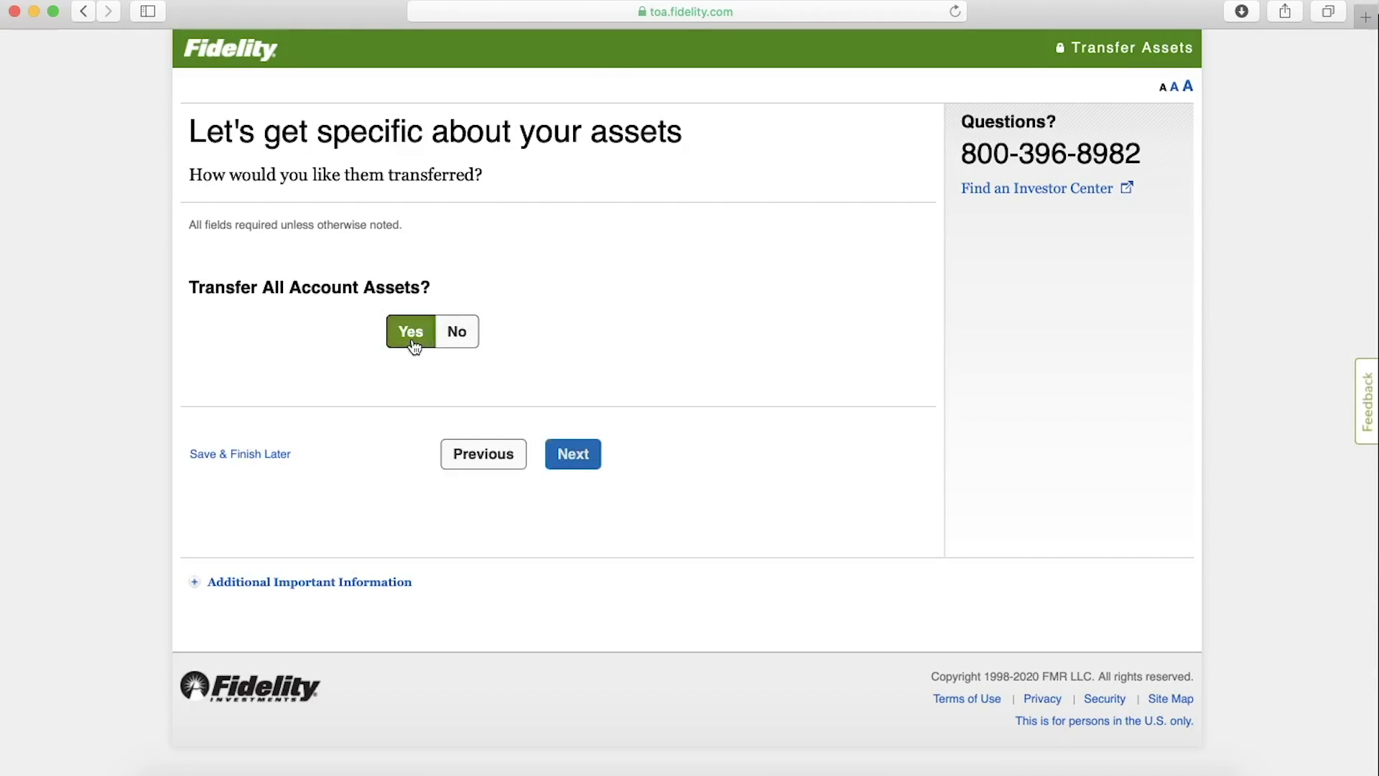
click(588, 465)
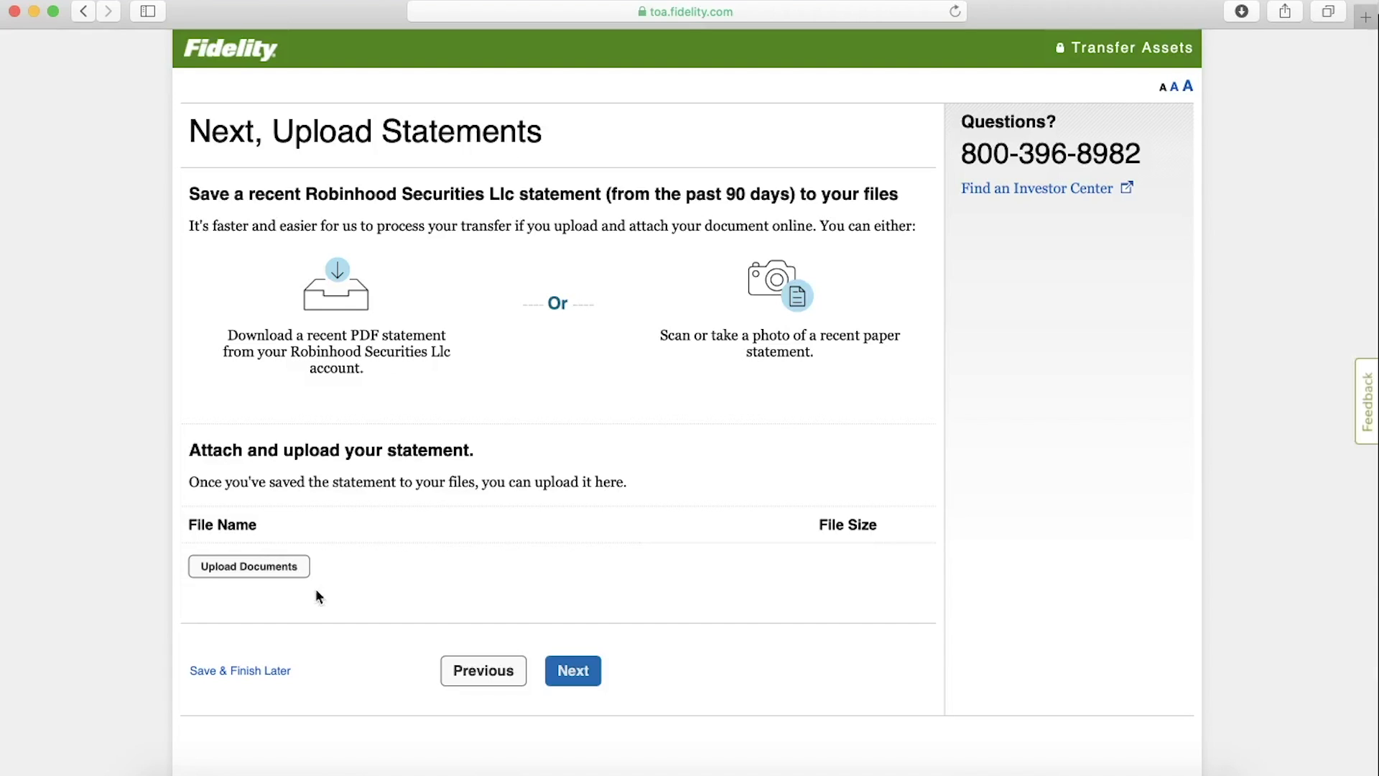
- Upload the PDF statement d4525fdb-21c3-4093-a40f-de2fd3d8388a.pdf from Downloads and continue to the review
click(277, 566)
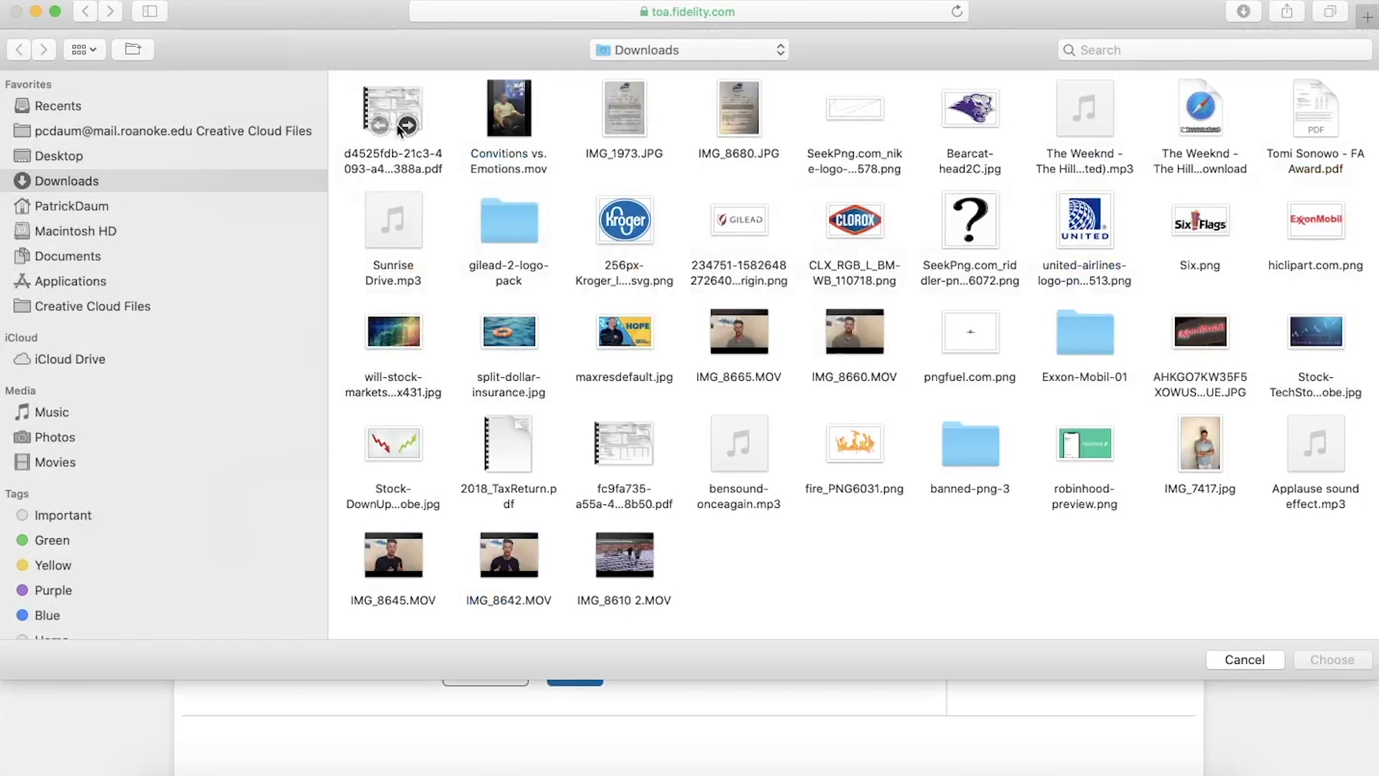
double_click(401, 125)
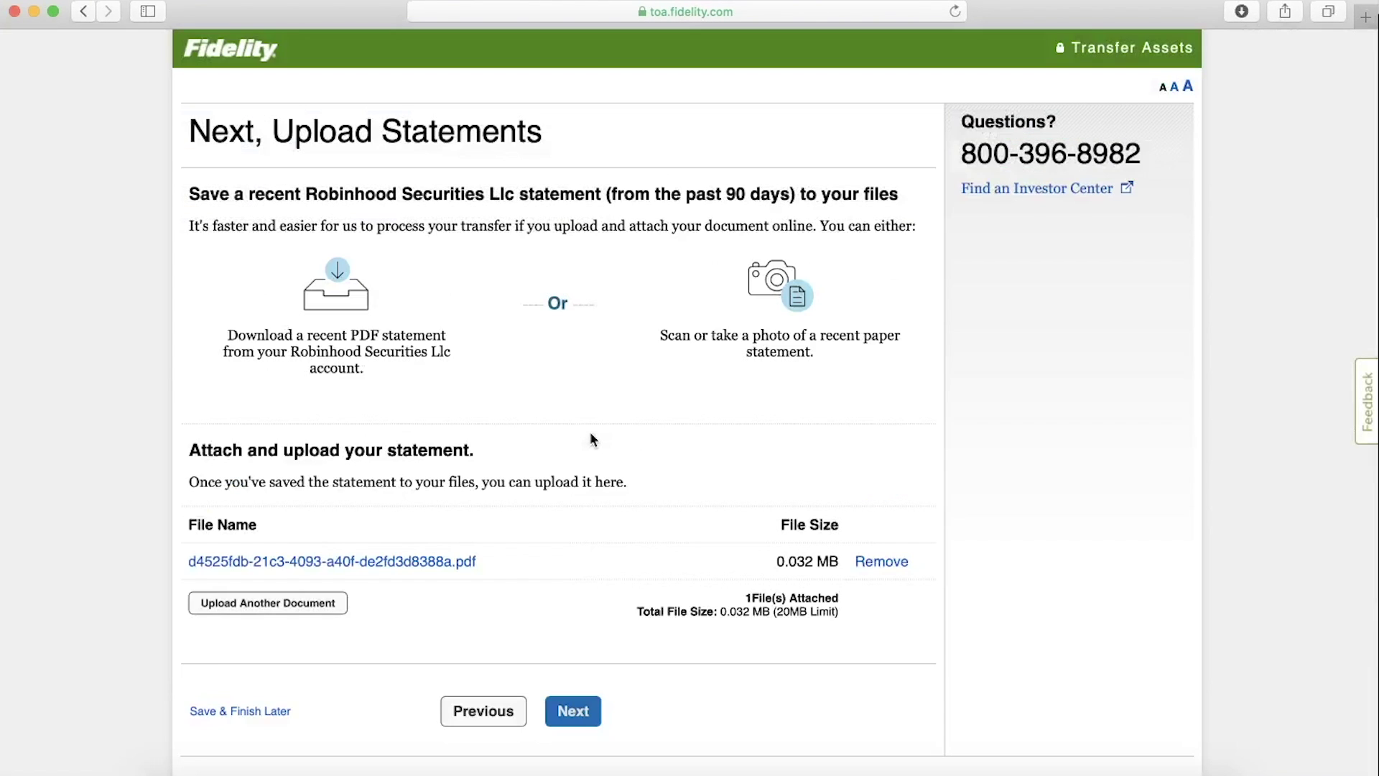
click(573, 711)
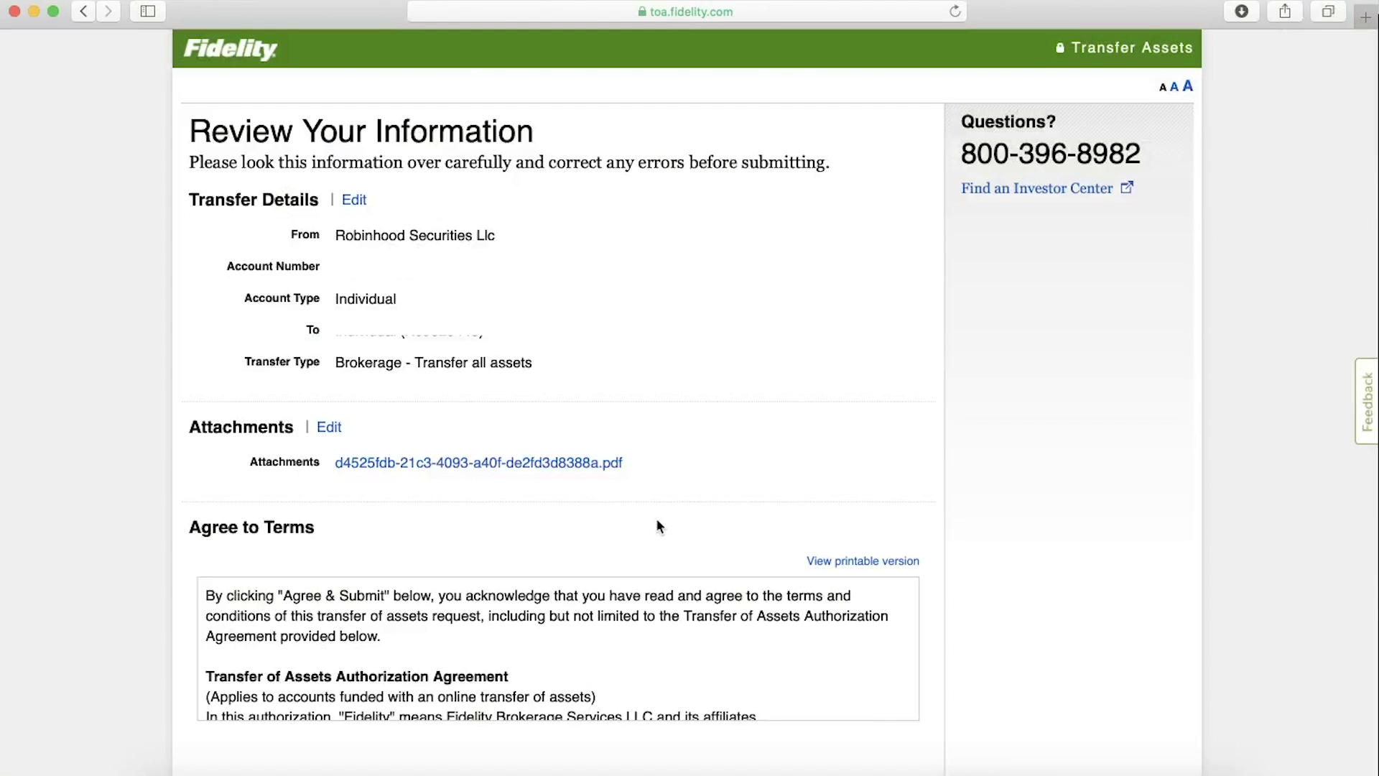
- Review the transfer details and the Transfer of Assets Authorization Agreement, and agree to and submit the request
scroll(723, 409, down, 1)
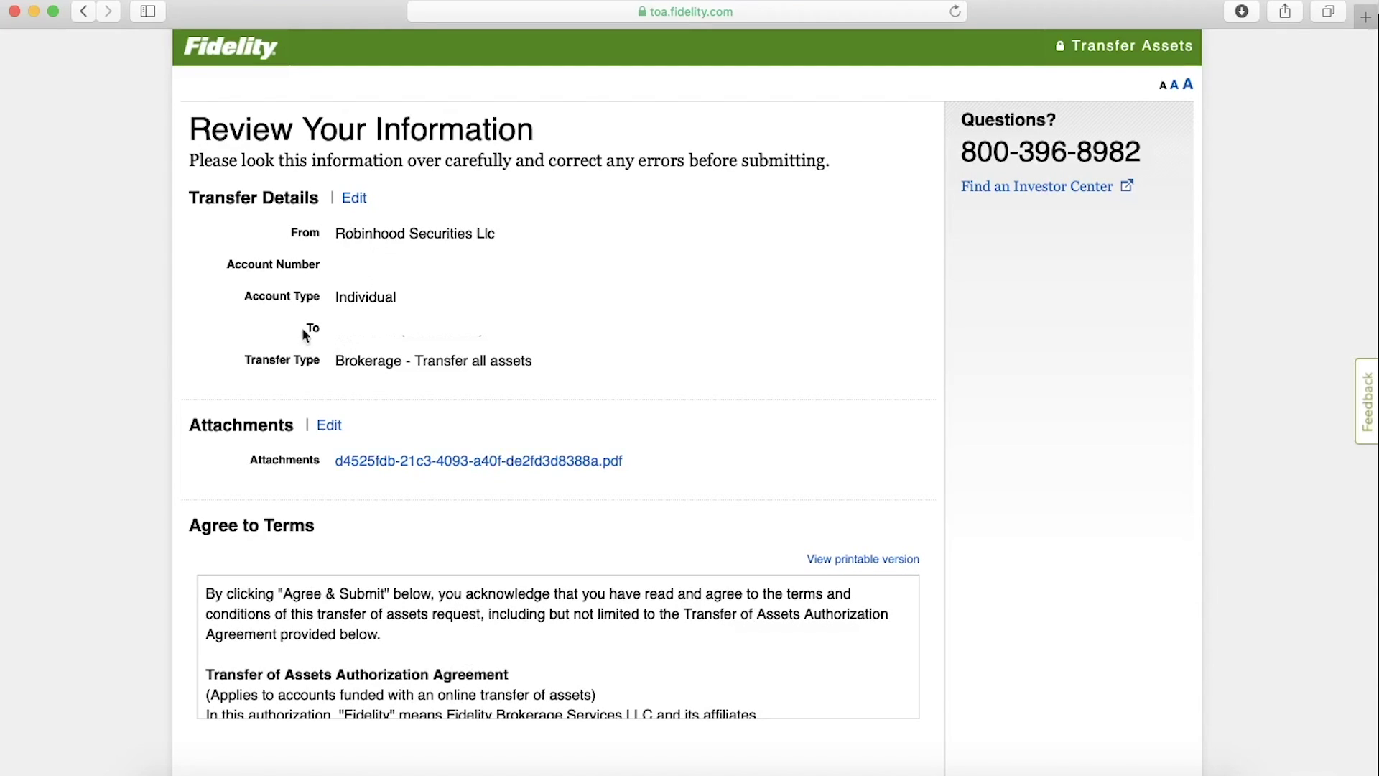
drag(303, 329, 494, 330)
click(494, 330)
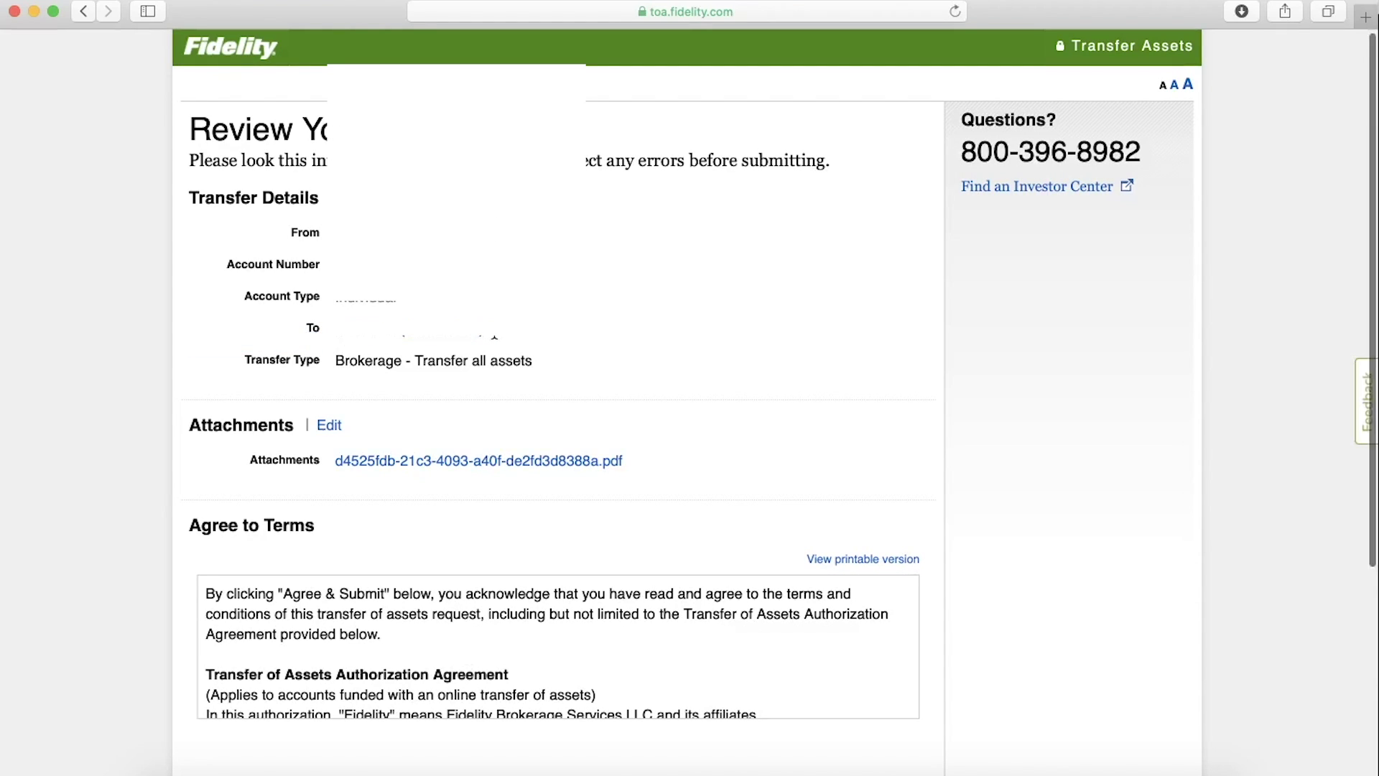
scroll(494, 336, down, 3)
scroll(674, 314, down, 2)
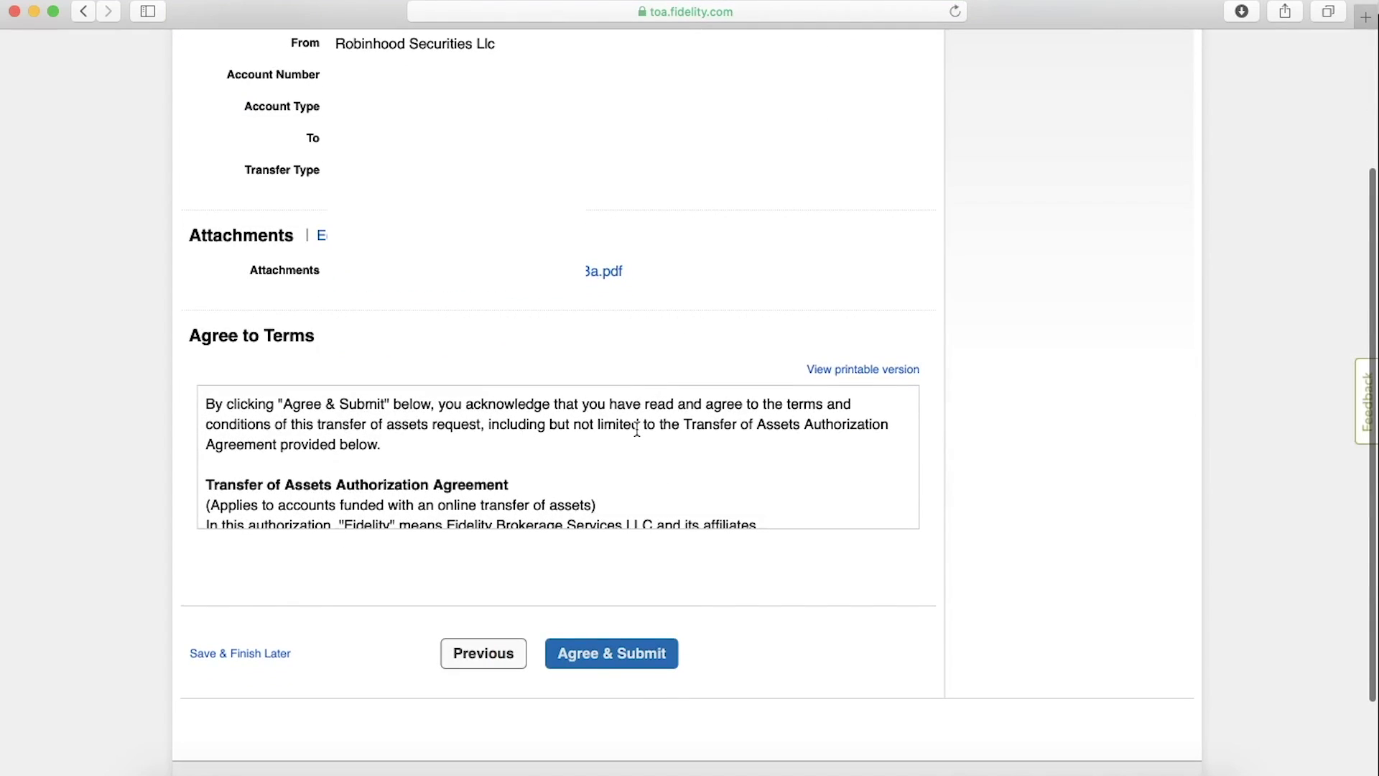
scroll(637, 429, down, 15)
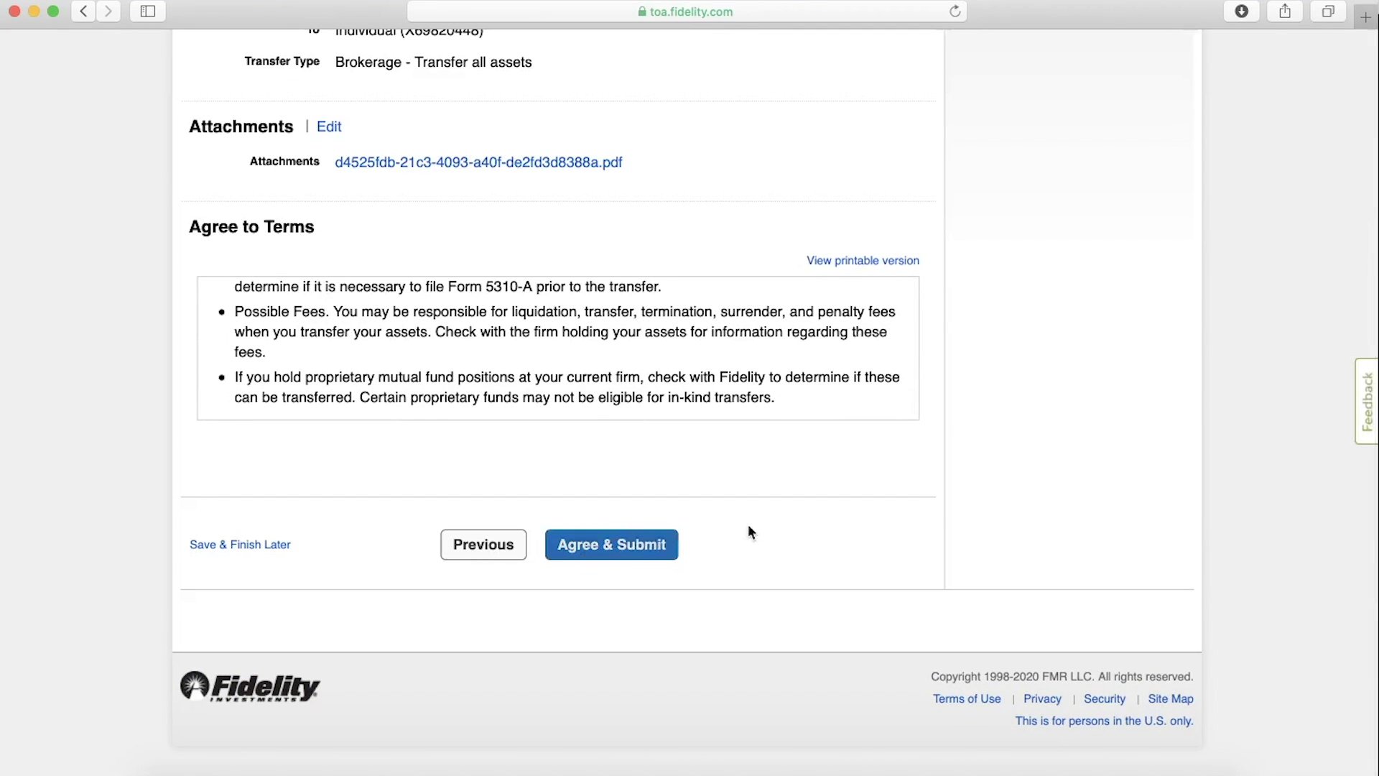
click(661, 561)
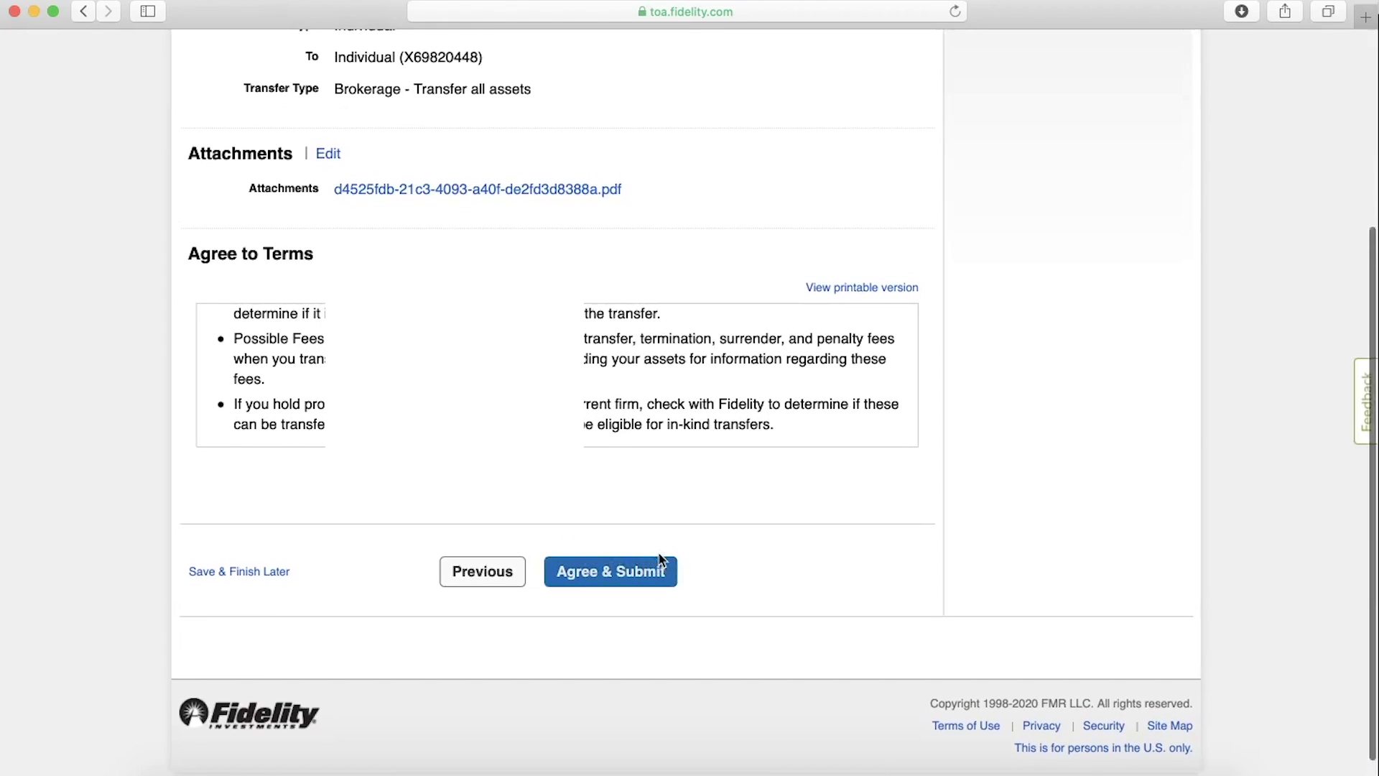